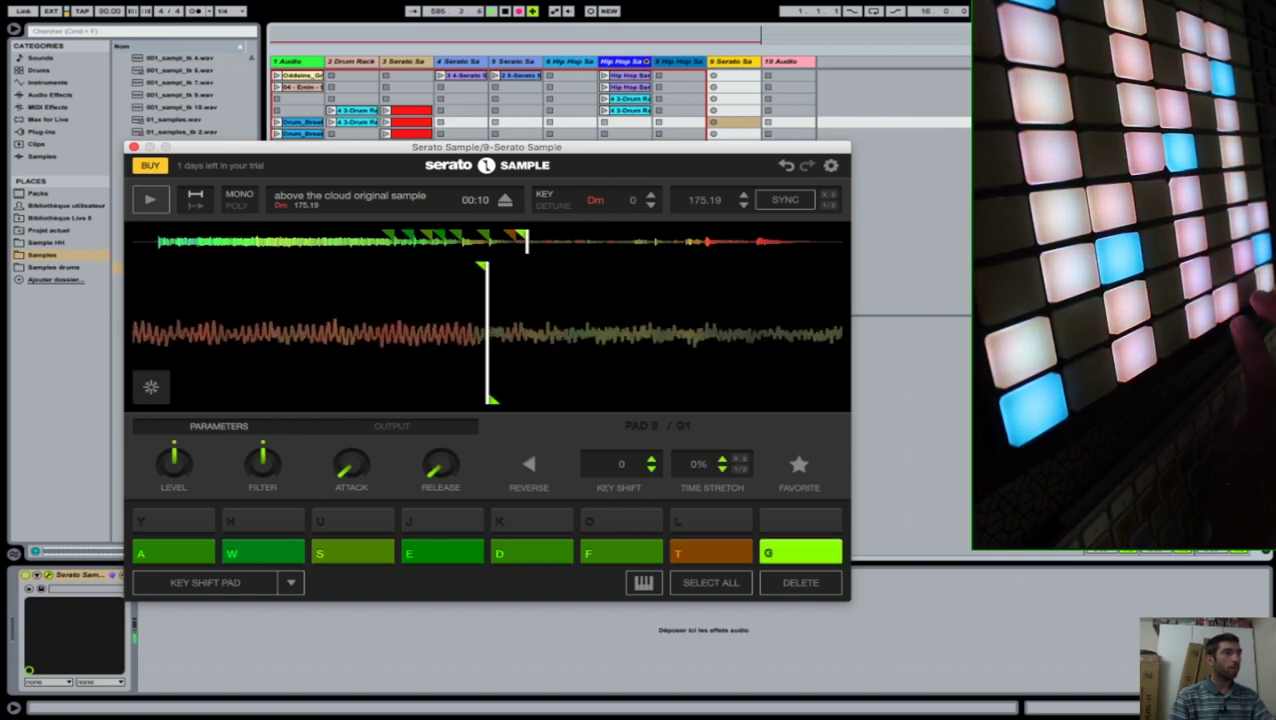
Place a new cue on the empty Y pad, about 2 seconds into the sample
click(253, 240)
drag(306, 338, 674, 351)
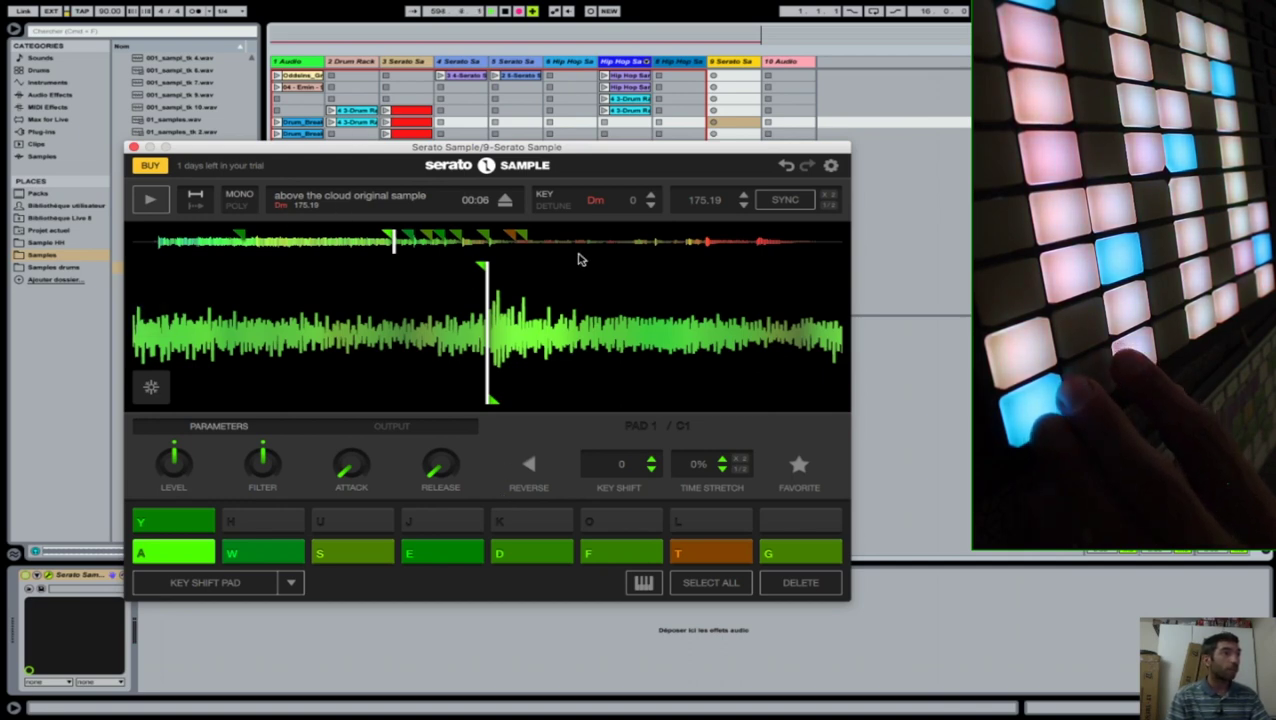
Lower the sample's tempo to 80 BPM
mouse_move(150, 284)
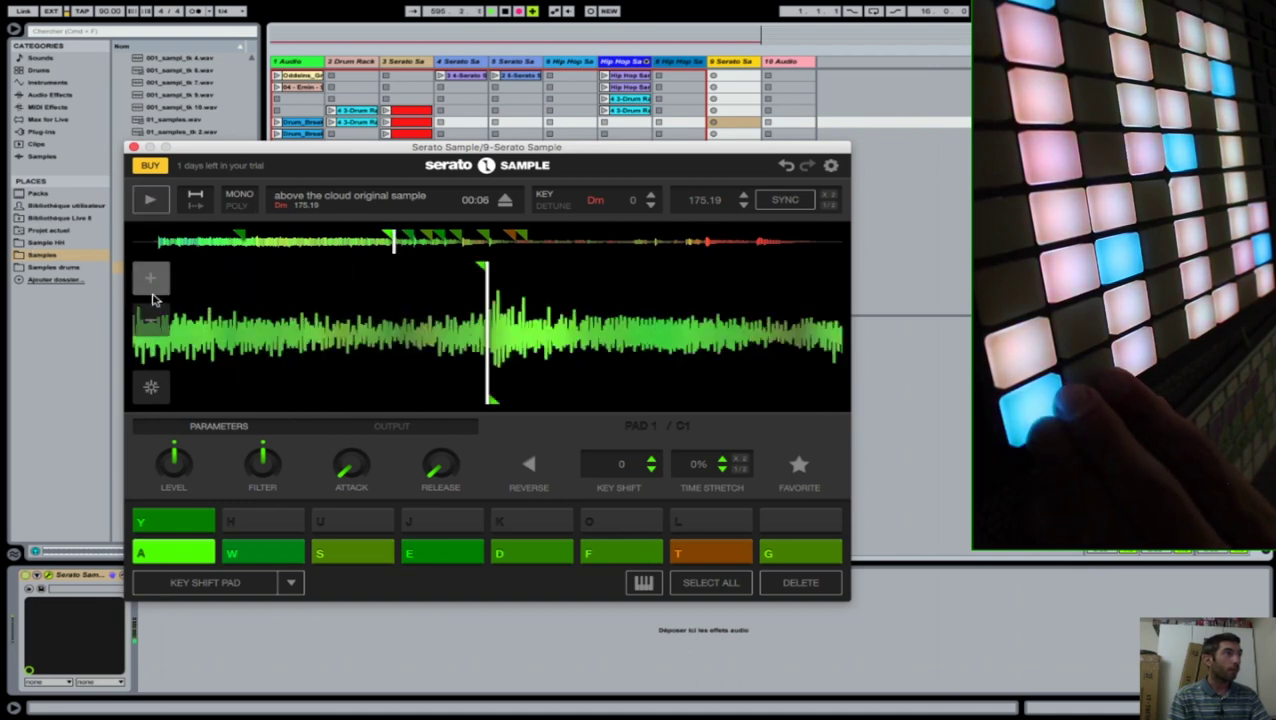
click(154, 329)
click(154, 329)
click(154, 329)
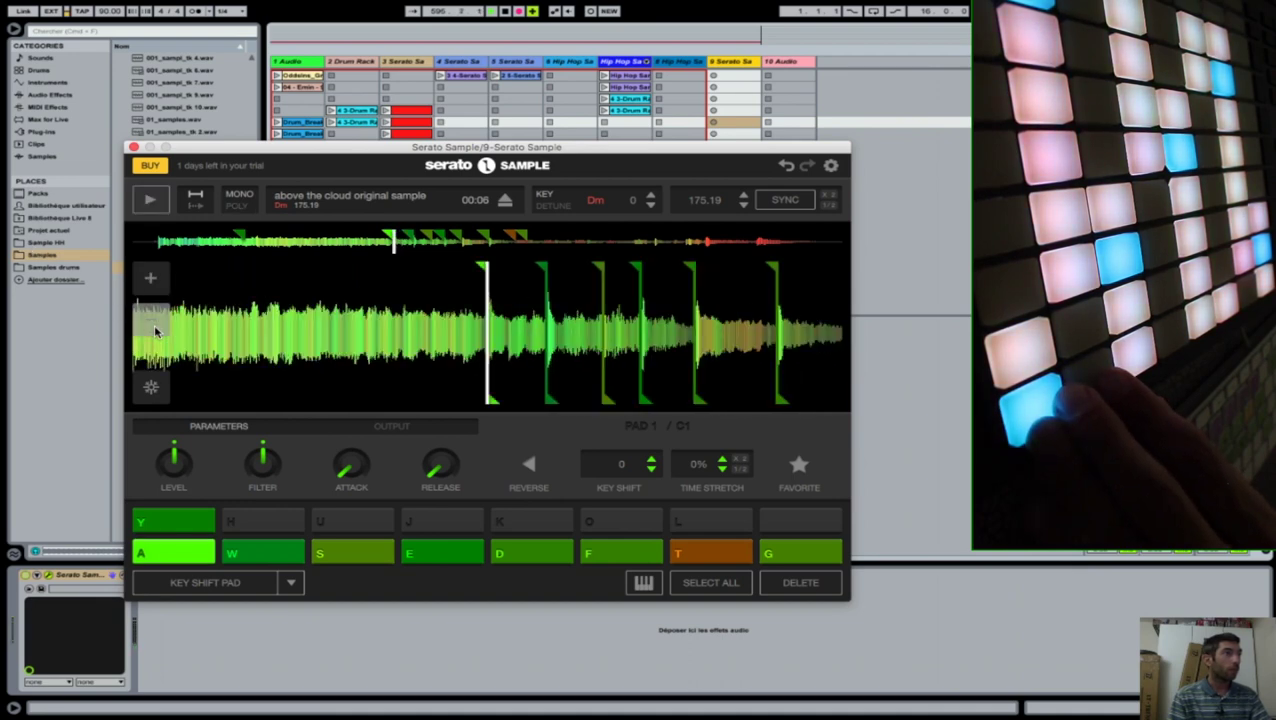
click(154, 329)
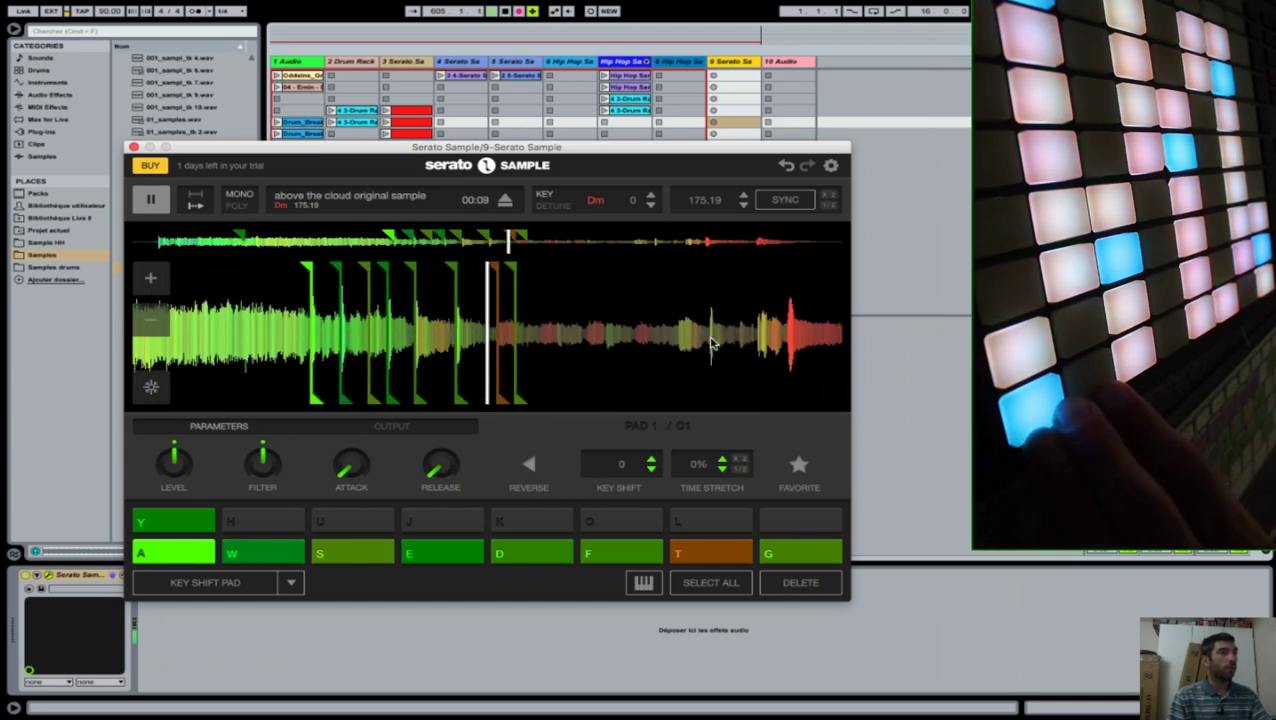
drag(711, 204, 711, 262)
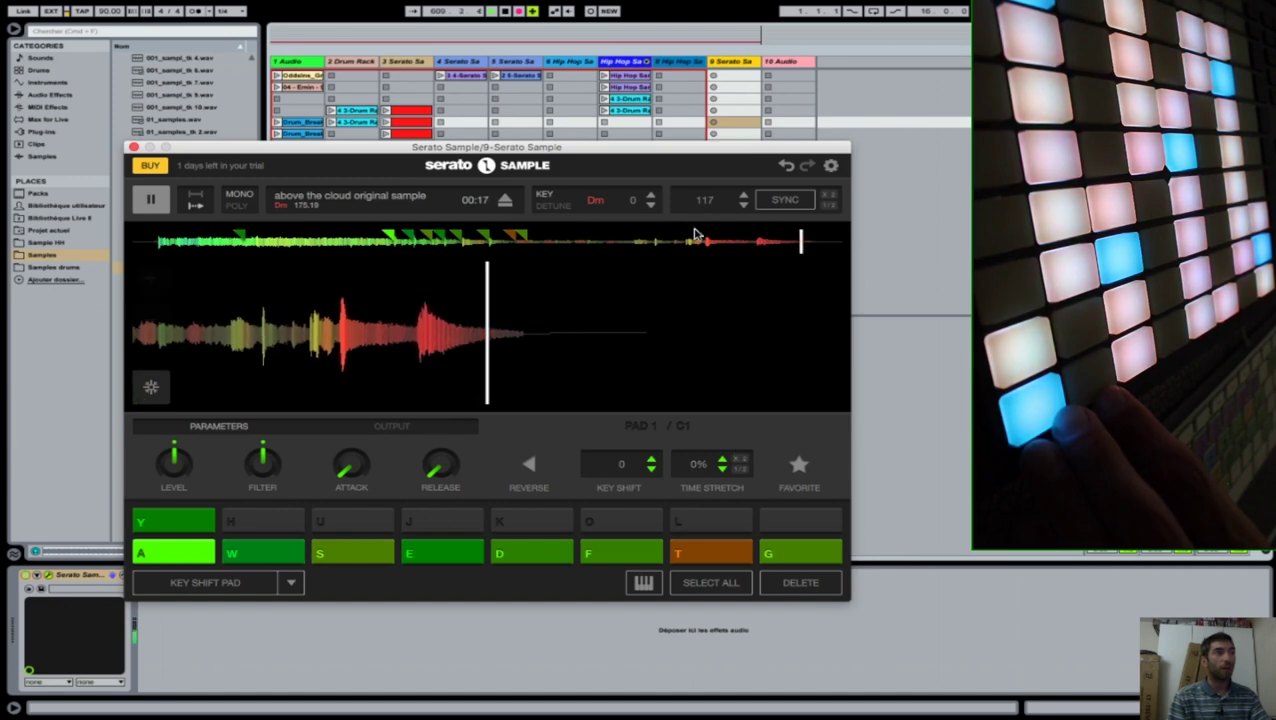
drag(688, 198, 688, 232)
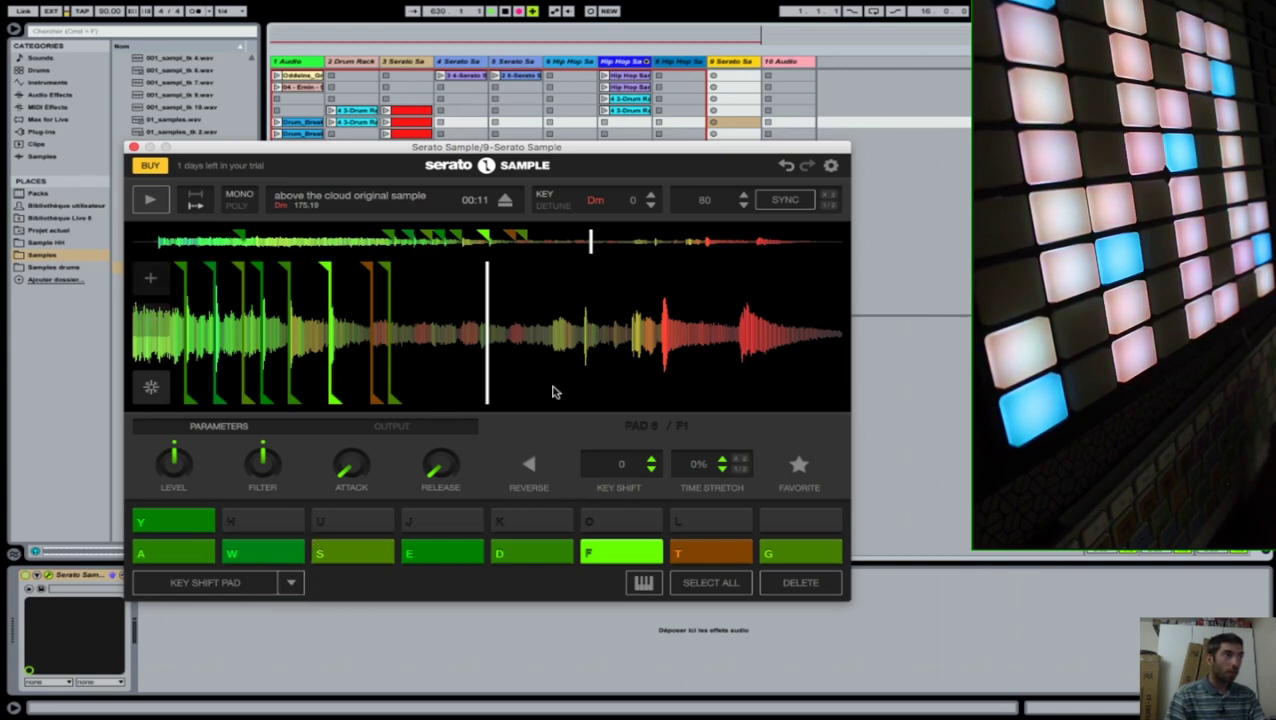
Set an end point for the slice on pad G, a short distance after its start marker
drag(615, 149, 697, 135)
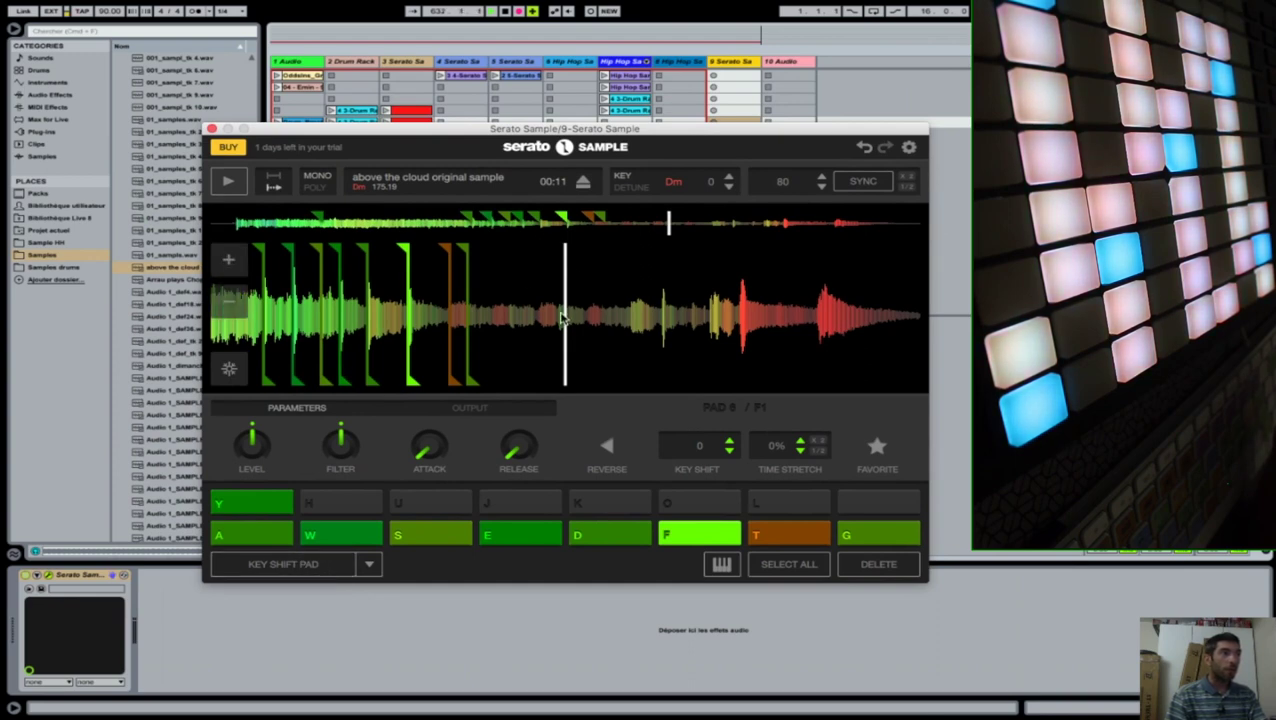
scroll(530, 357, left, 5)
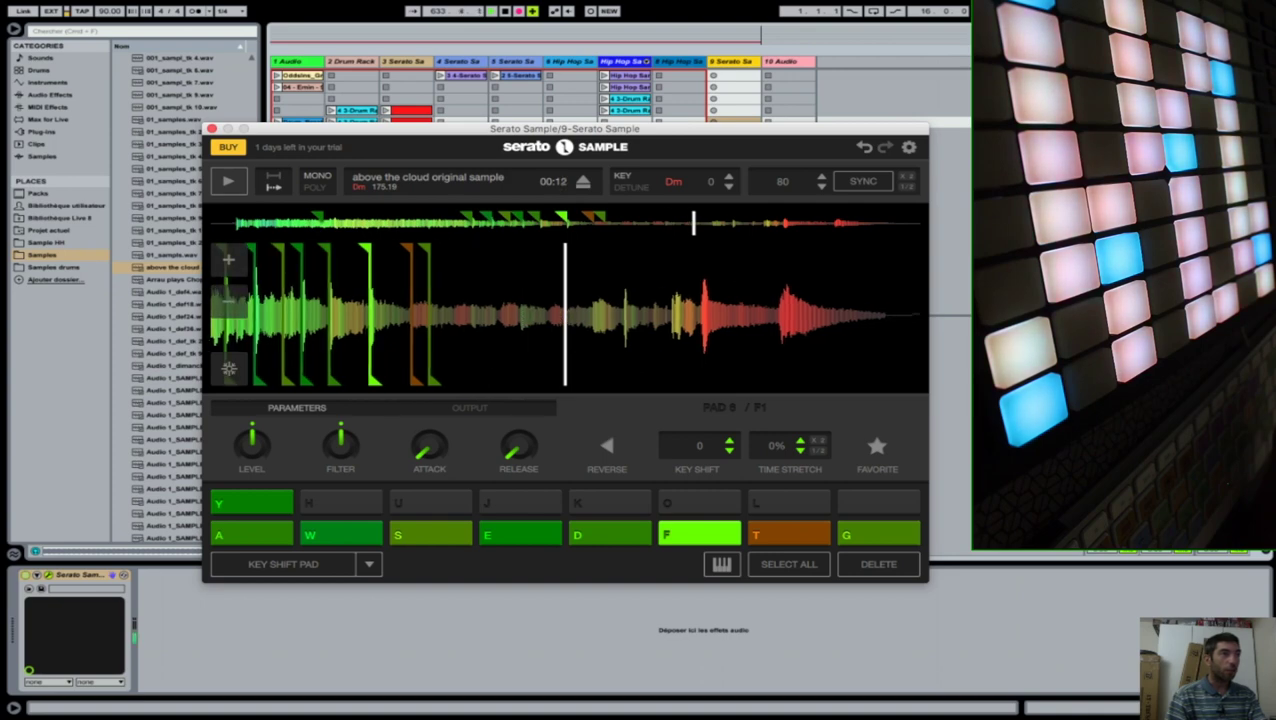
mouse_move(527, 388)
mouse_down()
mouse_move(593, 382)
mouse_move(582, 390)
mouse_up()
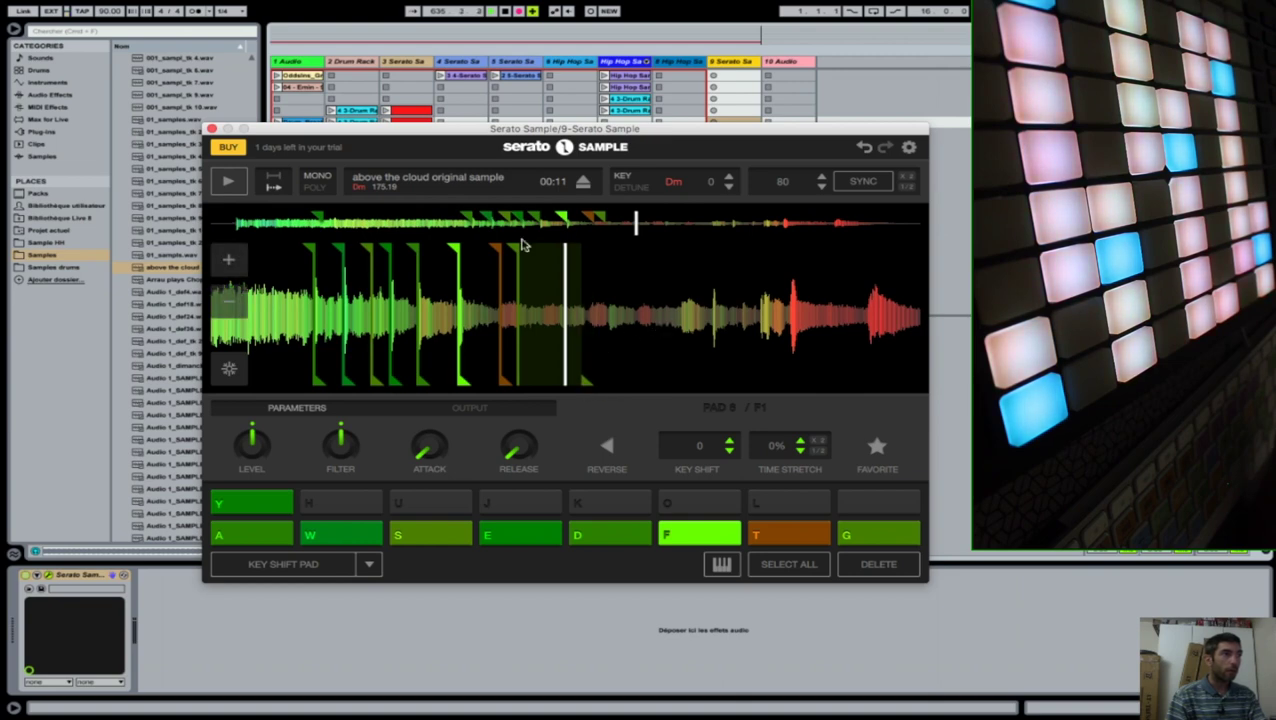
click(228, 259)
click(228, 259)
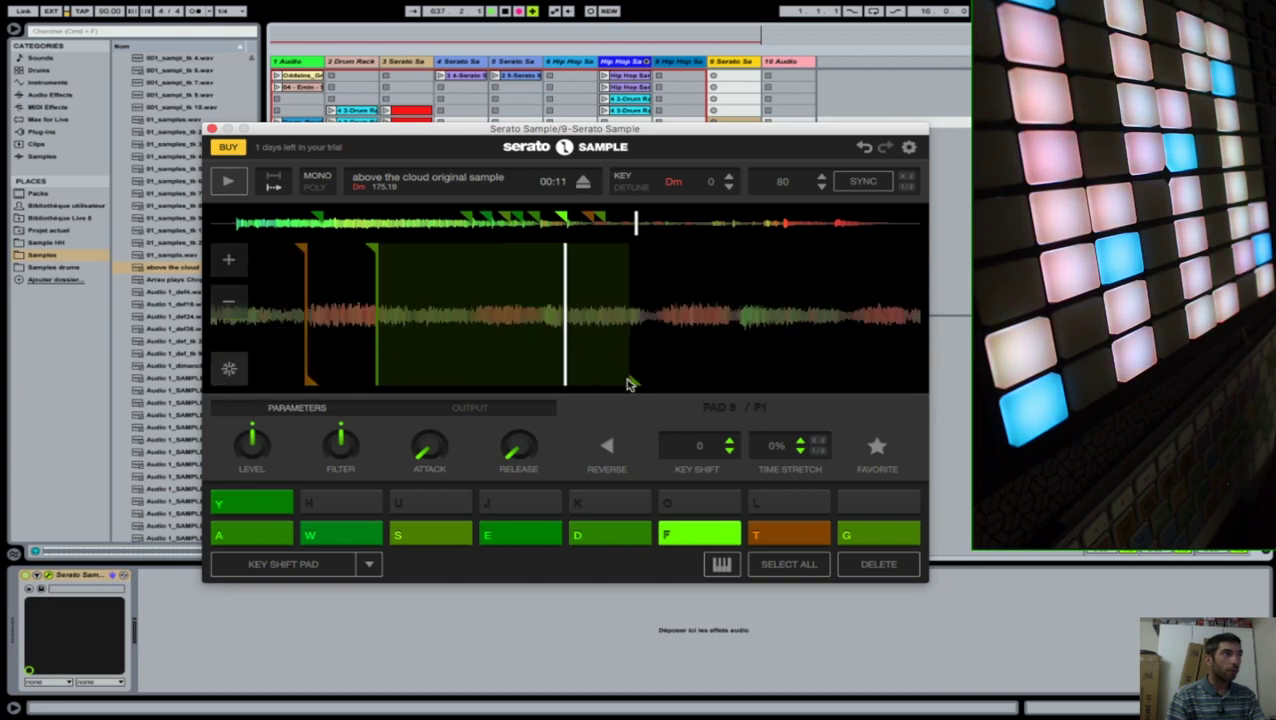
drag(616, 384, 486, 391)
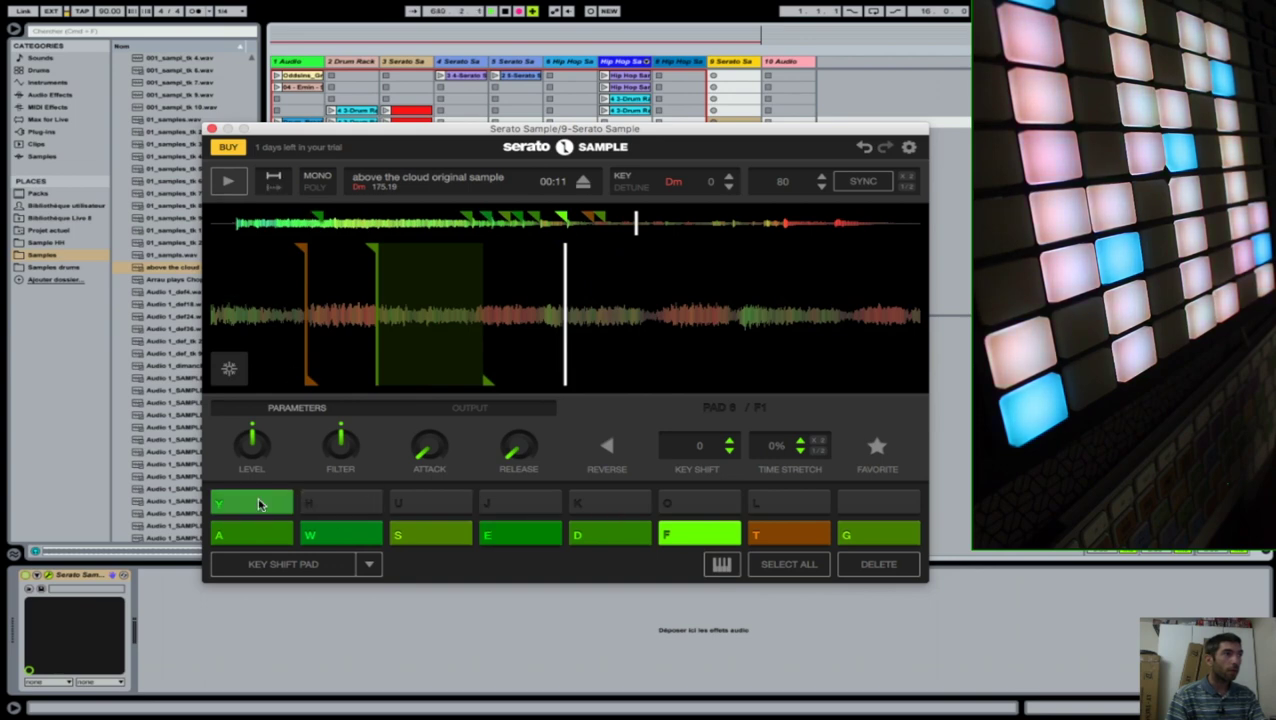
Play pads Y and G to compare the open-ended slice with the one limited by an end point
click(258, 503)
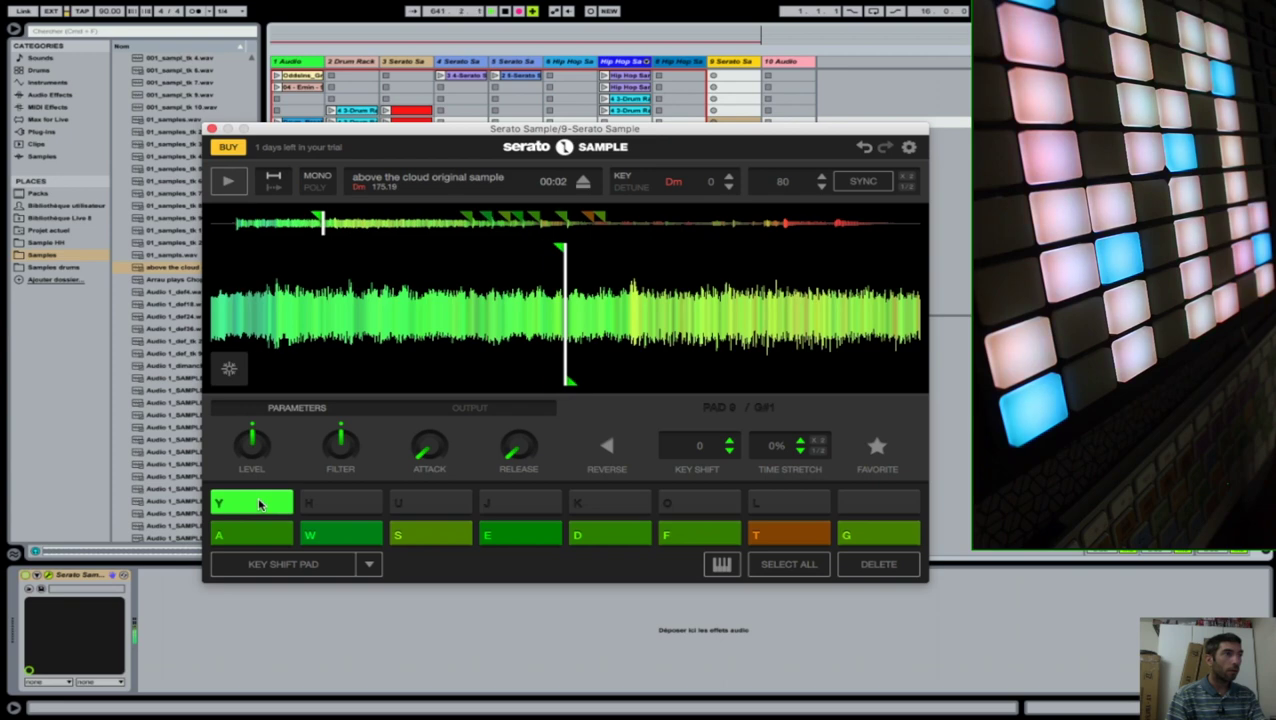
click(885, 542)
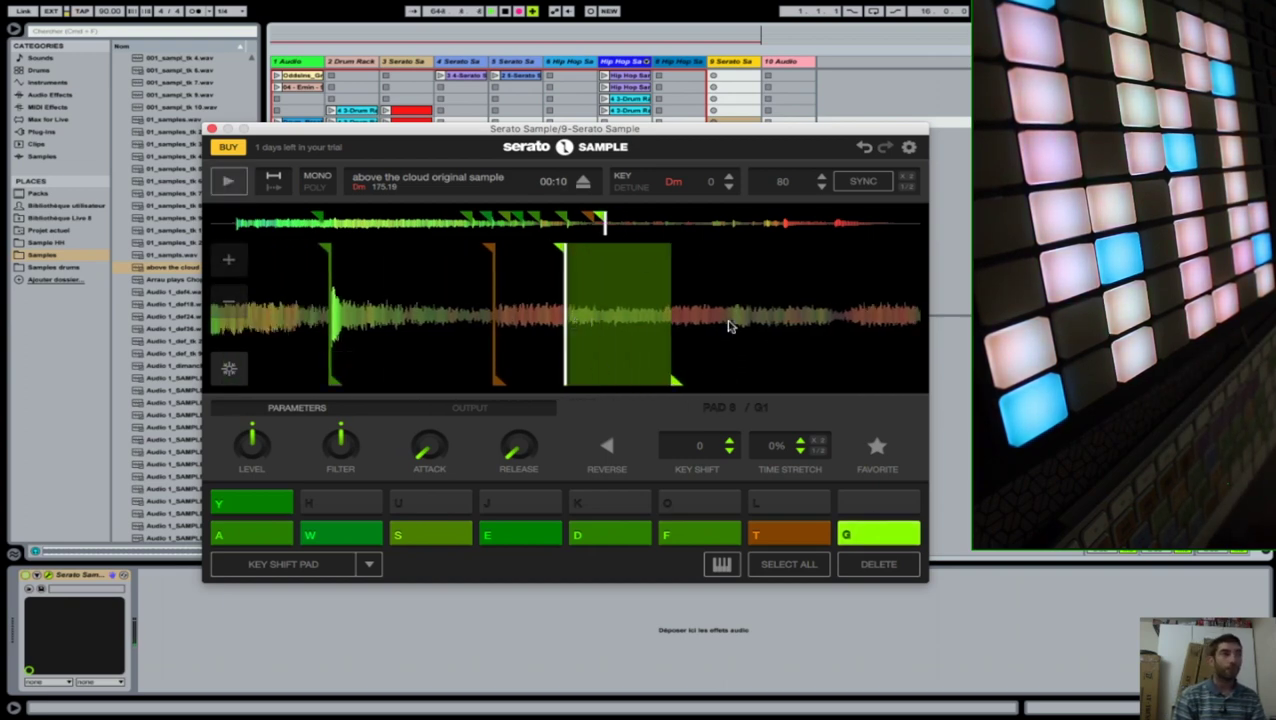
mouse_move(535, 455)
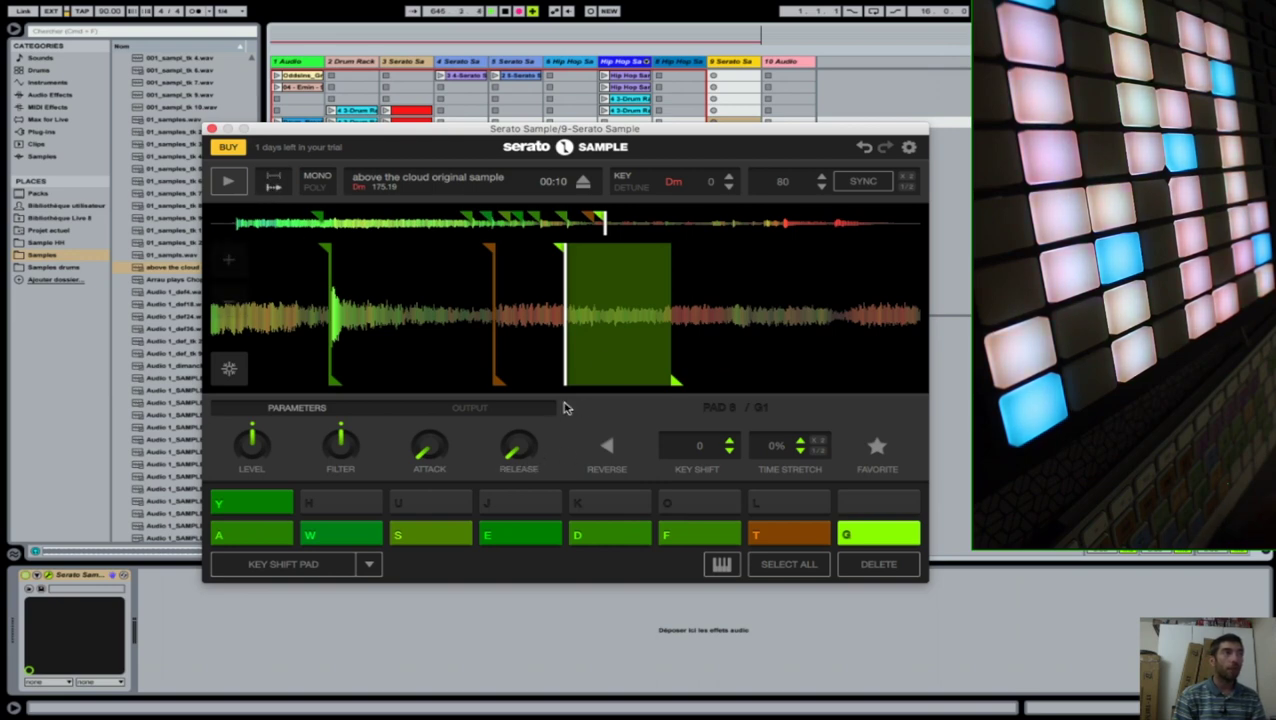
click(879, 536)
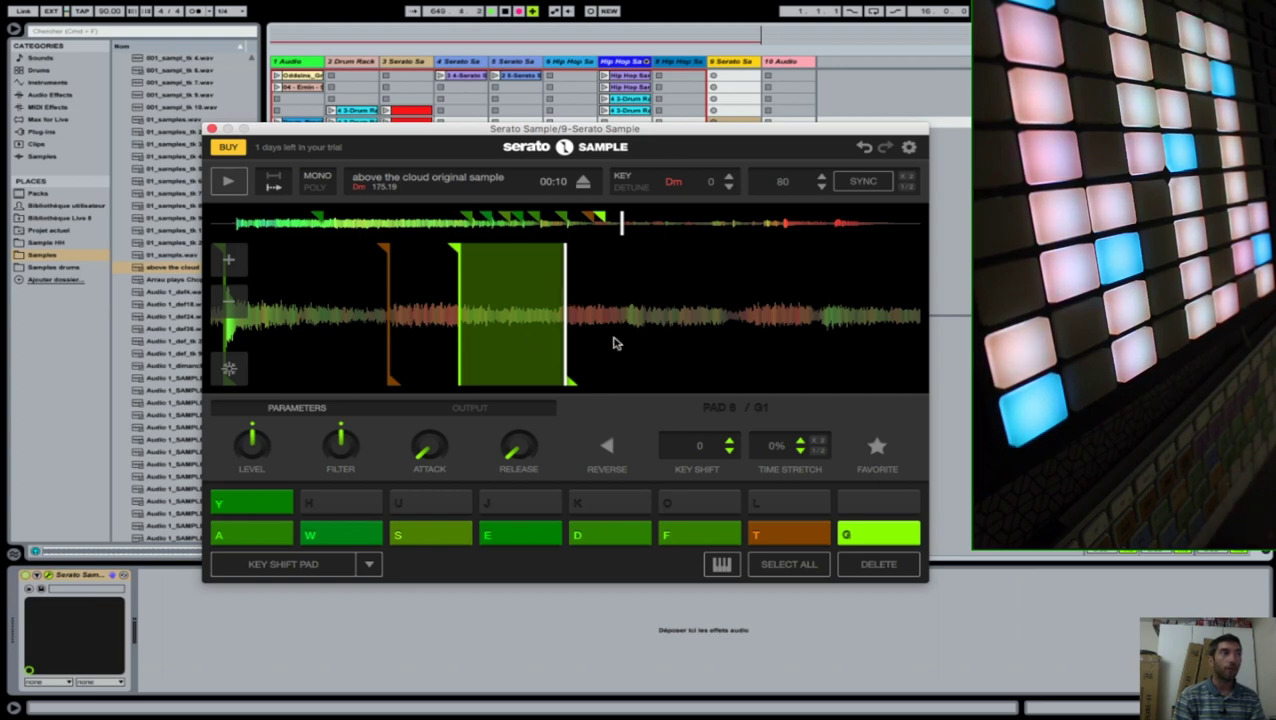
click(880, 532)
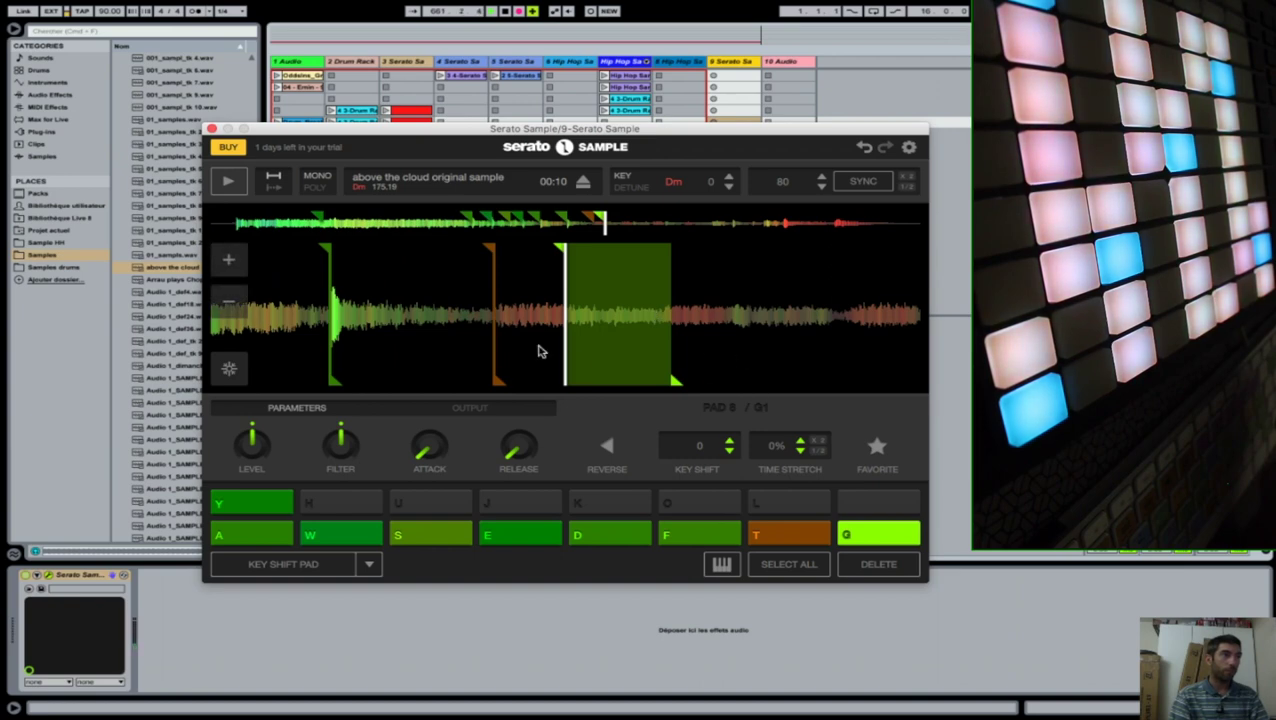
Set an end point for the slice on pad A, well before the start of the following slice
drag(435, 335, 747, 328)
drag(534, 333, 795, 330)
mouse_move(350, 322)
mouse_down()
mouse_move(672, 320)
mouse_move(597, 322)
mouse_up()
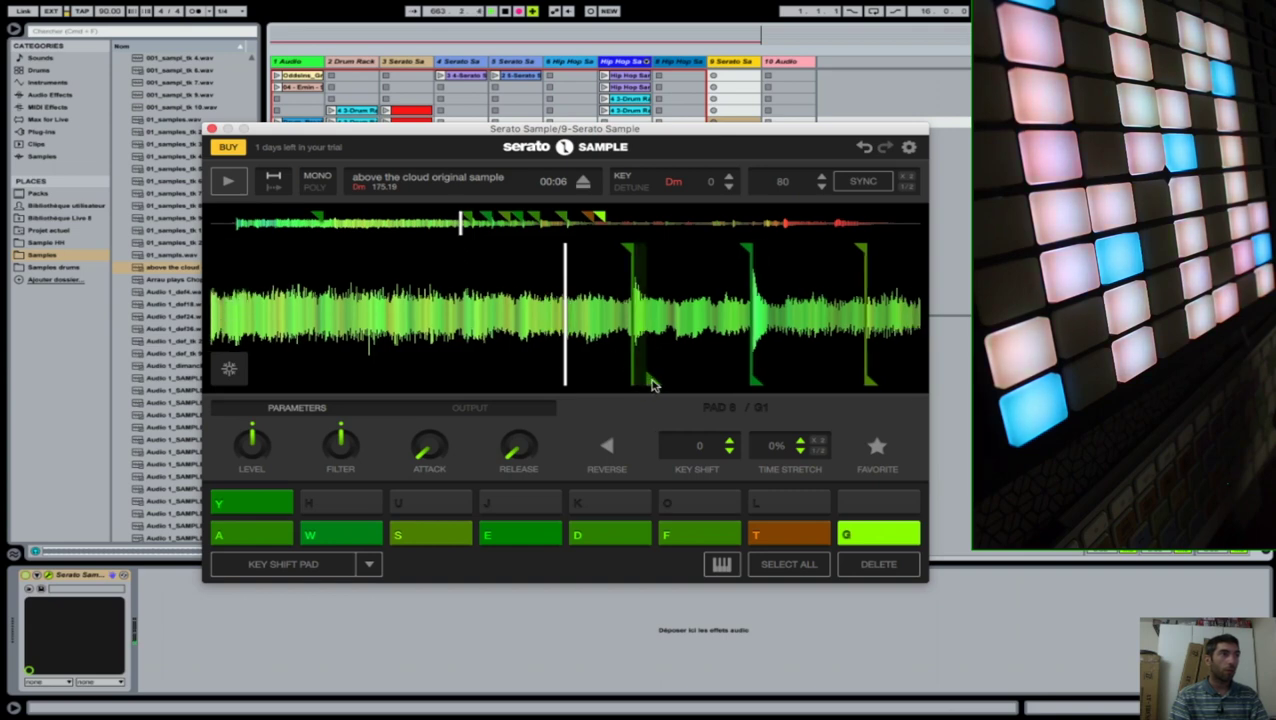
drag(646, 388, 670, 385)
key(a)
mouse_move(612, 390)
mouse_down()
mouse_move(610, 378)
mouse_move(626, 383)
mouse_up()
Shorten the slices on pads W, S and E by setting their end points shortly after each start
click(345, 534)
mouse_move(573, 386)
mouse_down()
mouse_move(624, 380)
mouse_move(569, 384)
mouse_move(607, 385)
mouse_up()
click(440, 535)
click(535, 535)
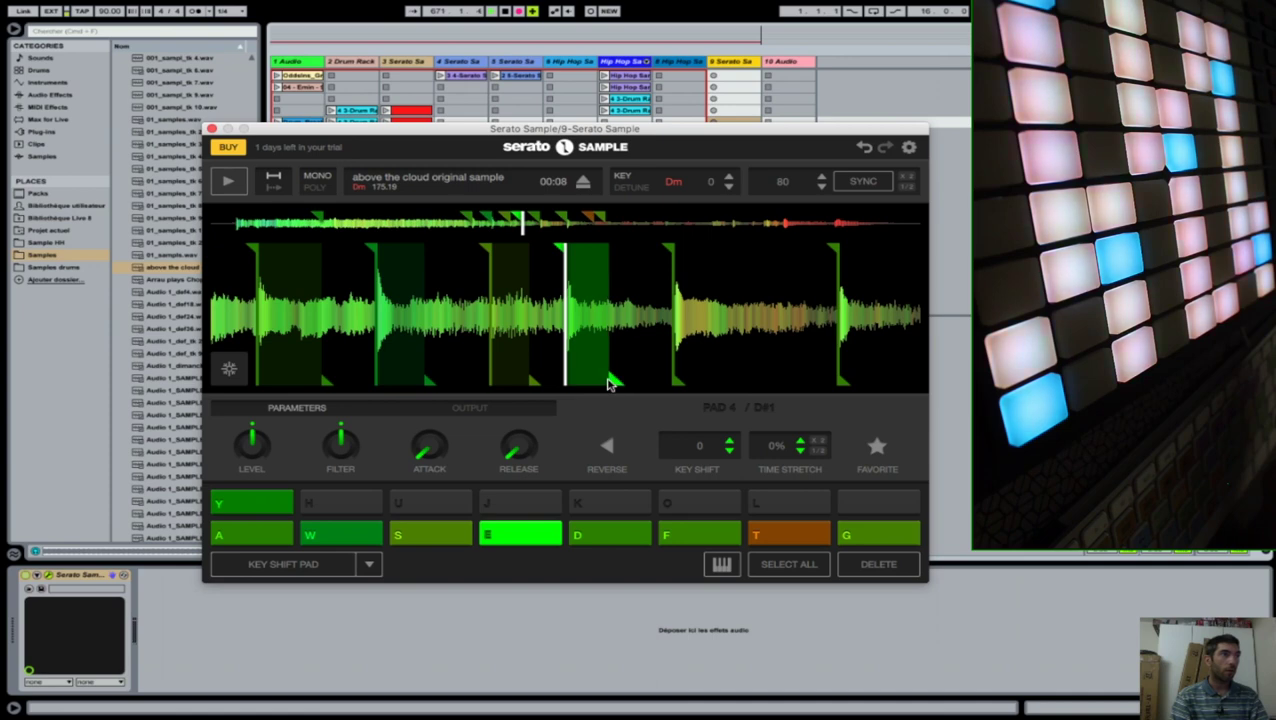
Set end points for the slices on pads D and F shortly after their start markers
click(590, 530)
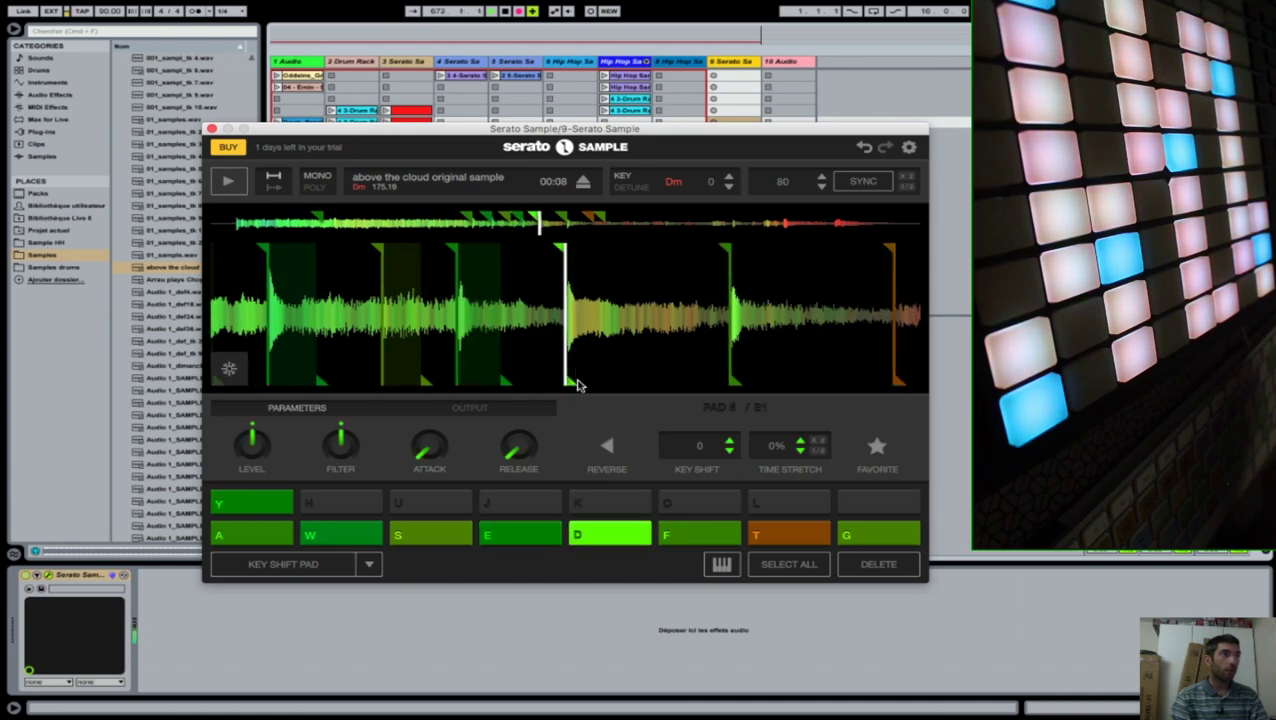
drag(567, 385, 612, 382)
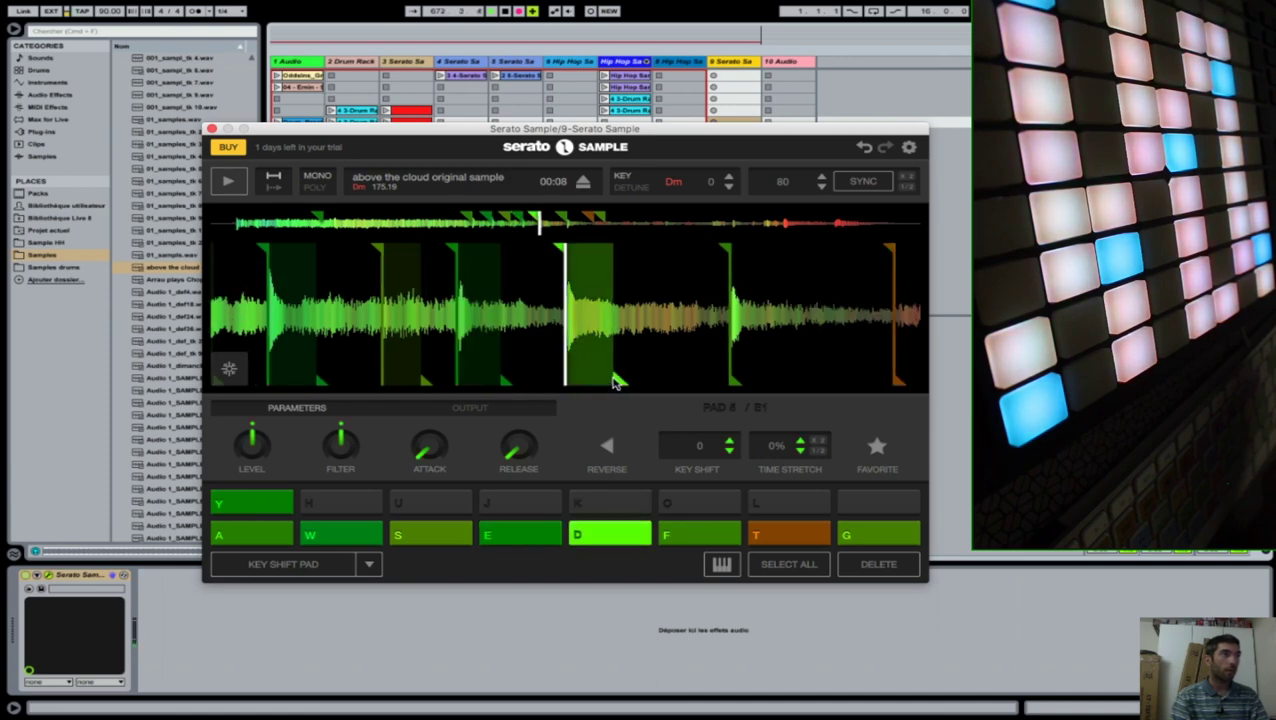
click(674, 531)
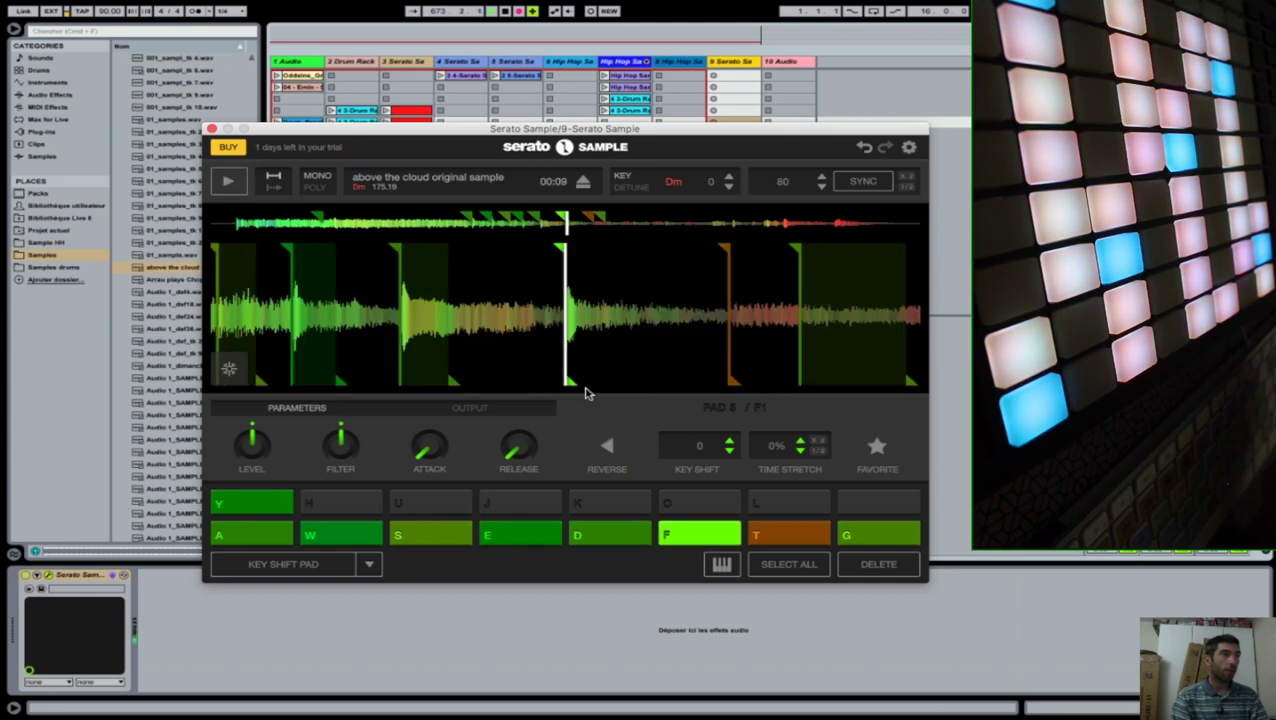
drag(572, 387, 617, 381)
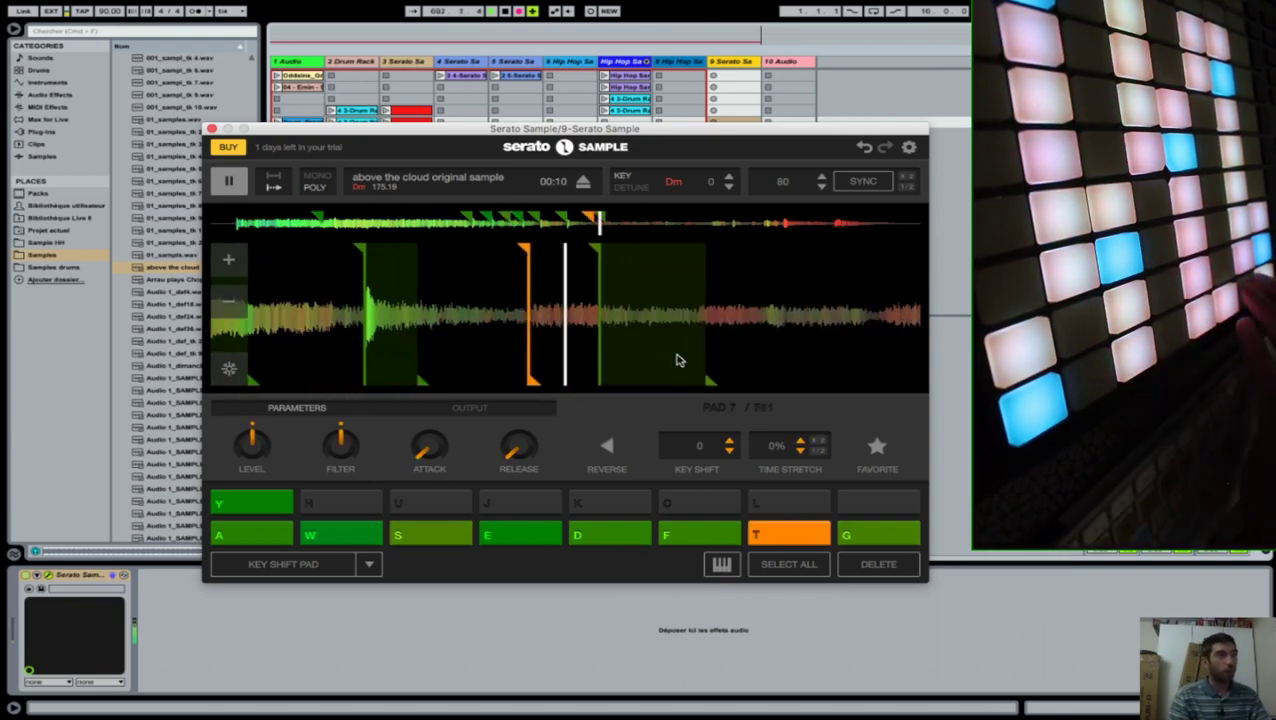
Stop the playback in Mono mode and delete all existing pad slices
click(230, 181)
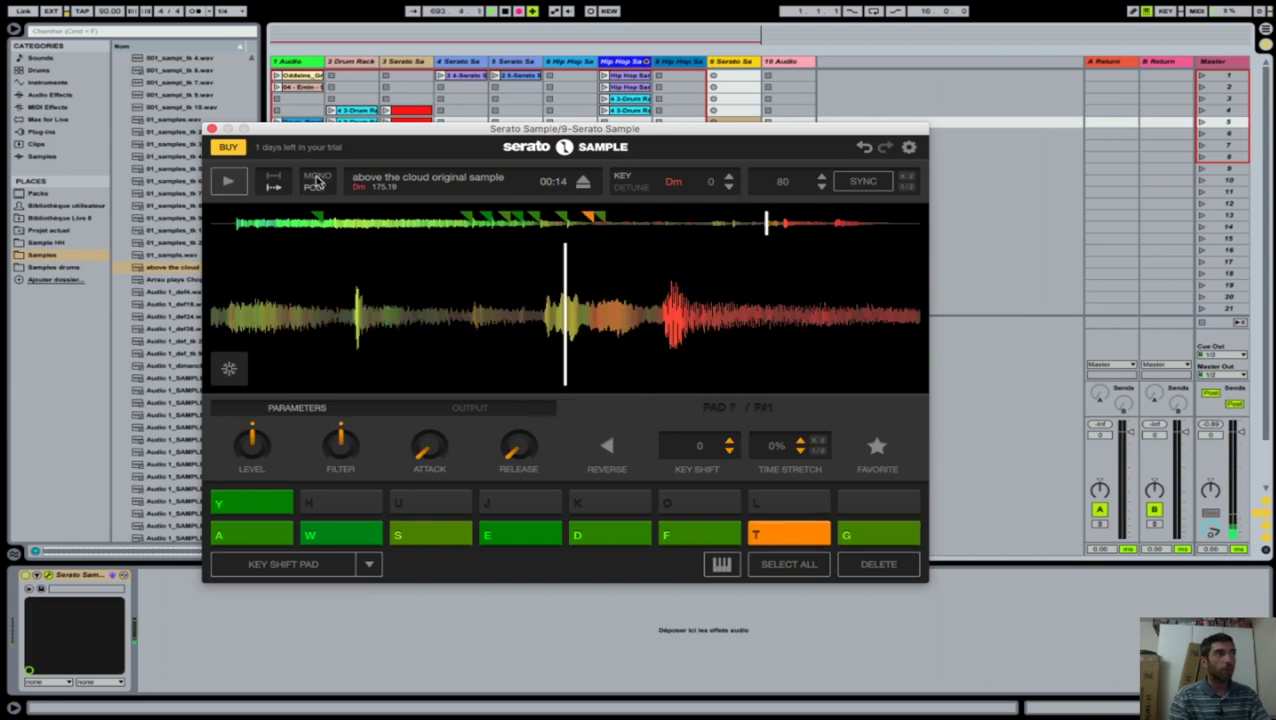
click(376, 566)
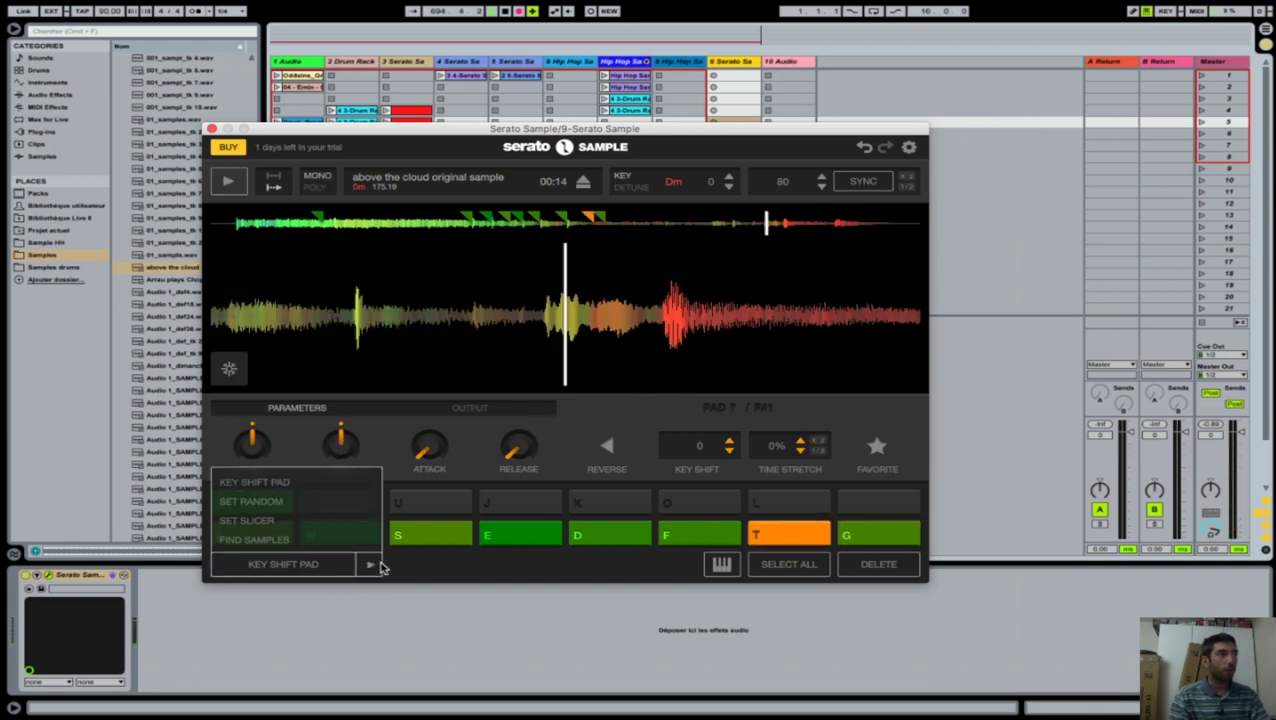
click(263, 521)
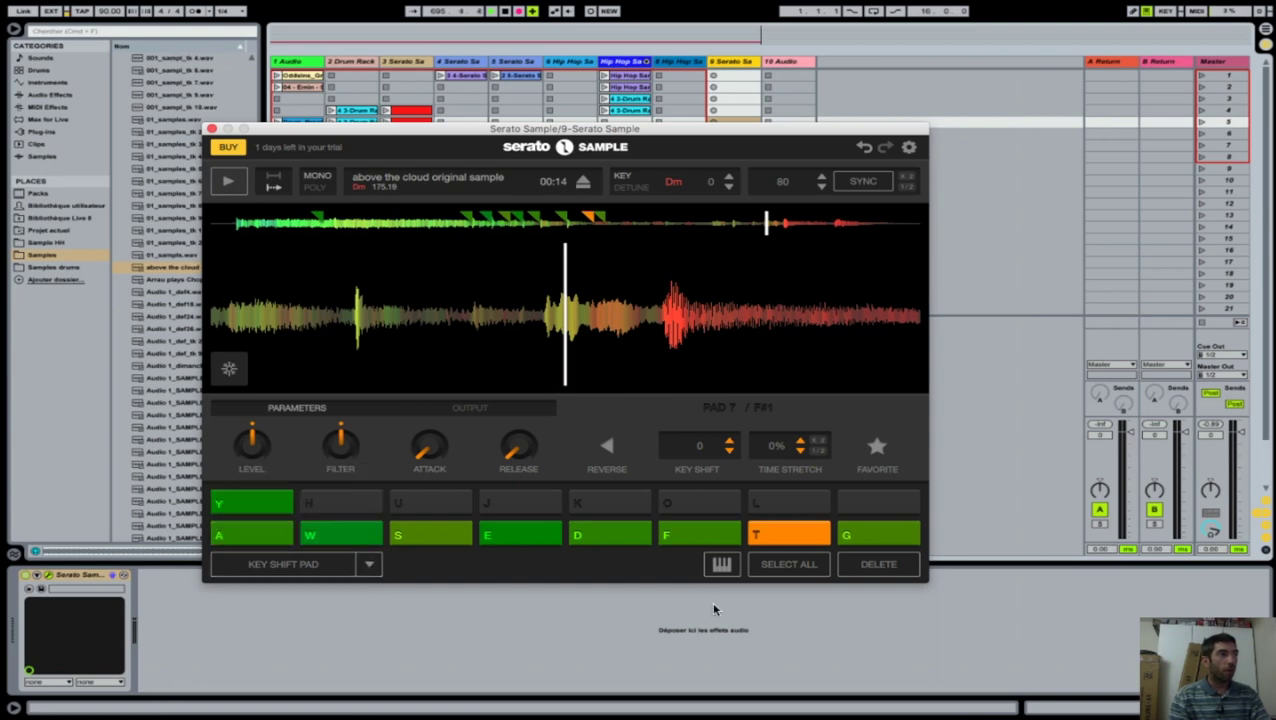
click(768, 570)
click(876, 565)
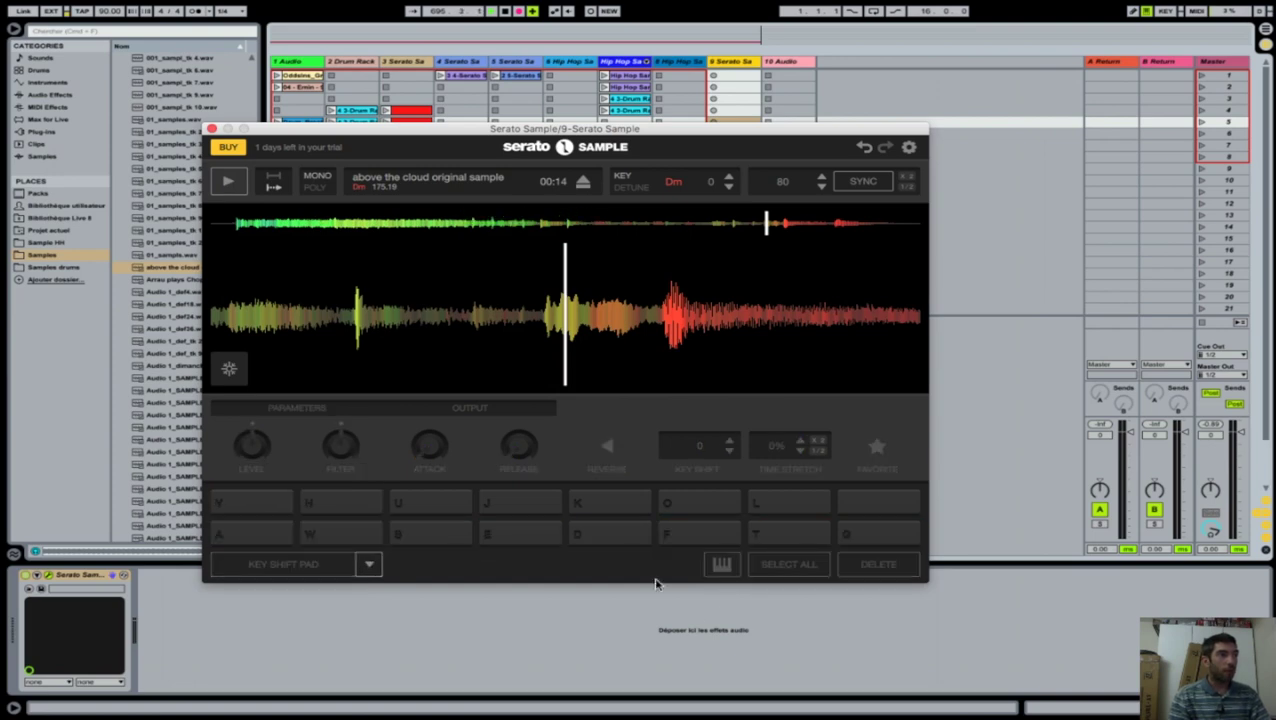
Slice the sample onto the pads with Set Slicer, using a slice length of 1
click(369, 566)
click(250, 516)
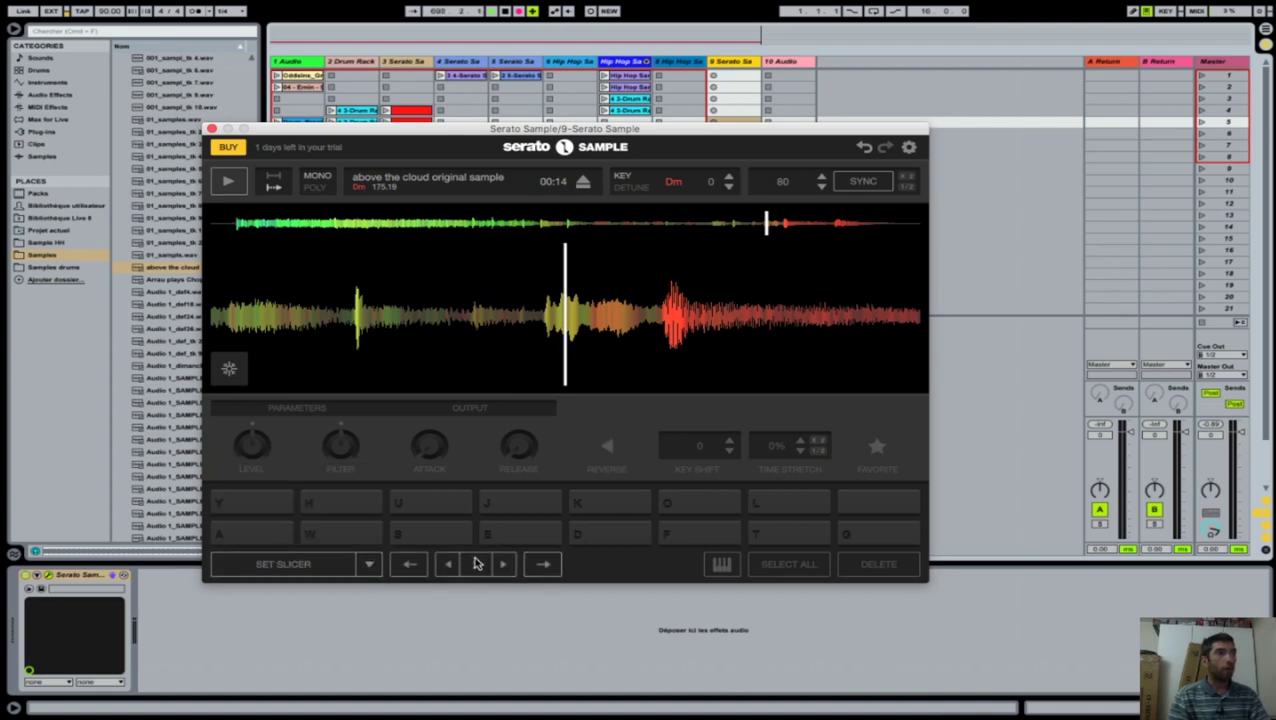
click(444, 570)
click(297, 566)
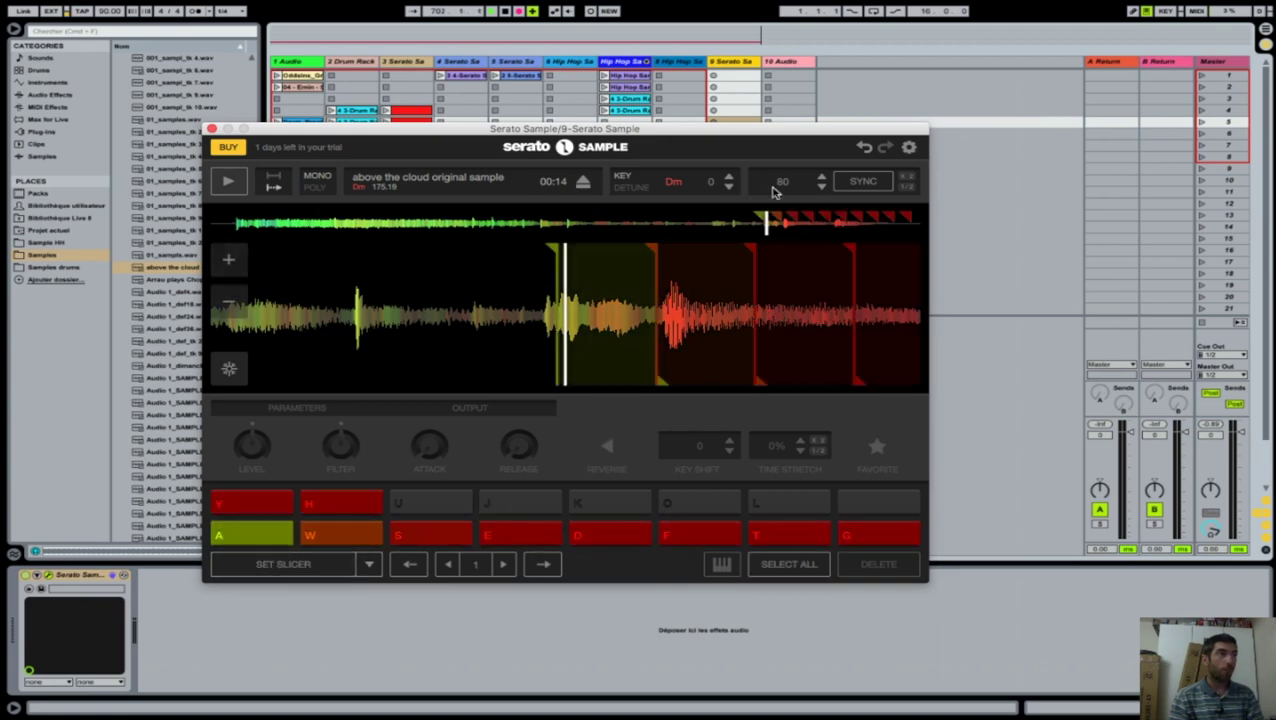
Shift the slice range earlier in the sample by three moves so that it fills all sixteen pads
click(419, 571)
click(419, 571)
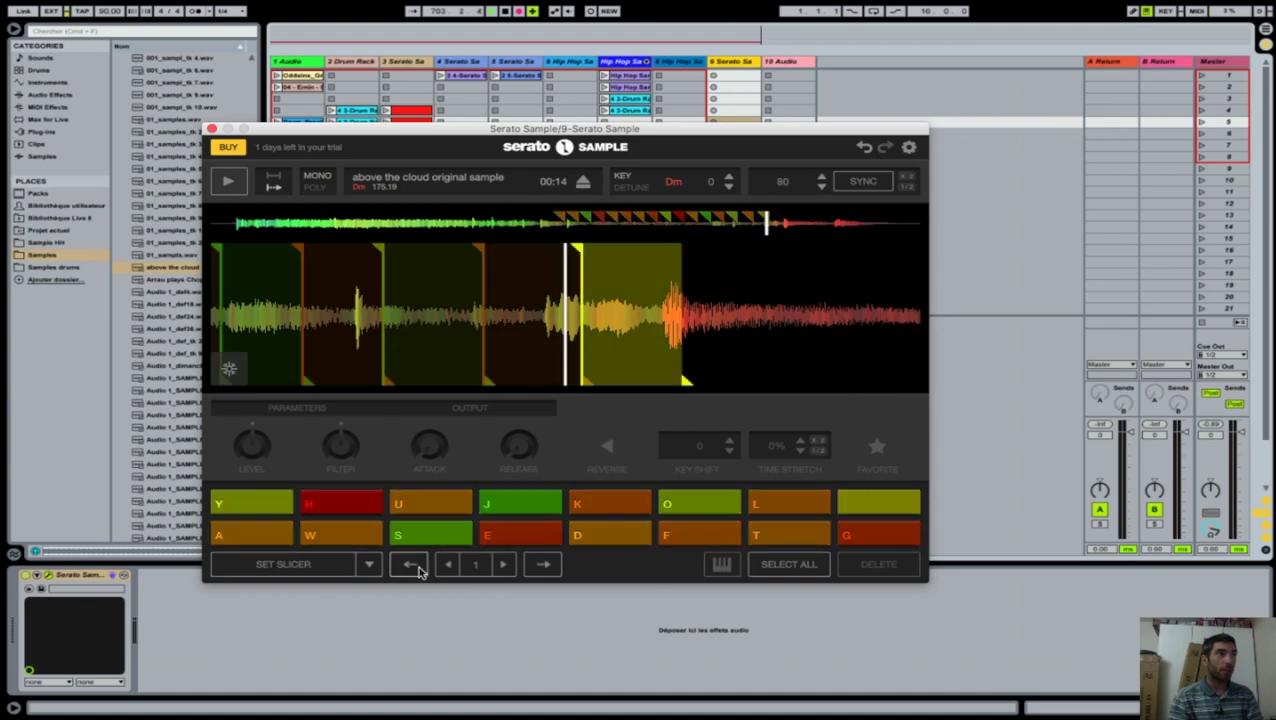
click(419, 571)
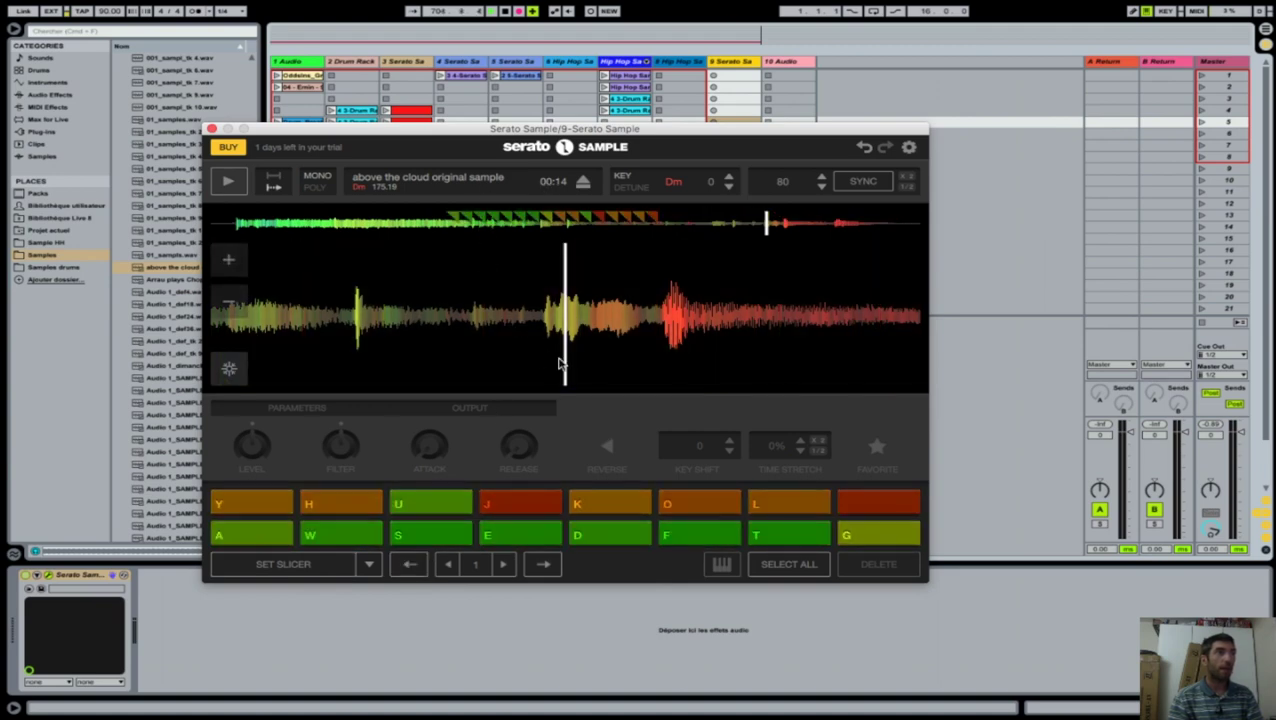
click(230, 312)
click(230, 316)
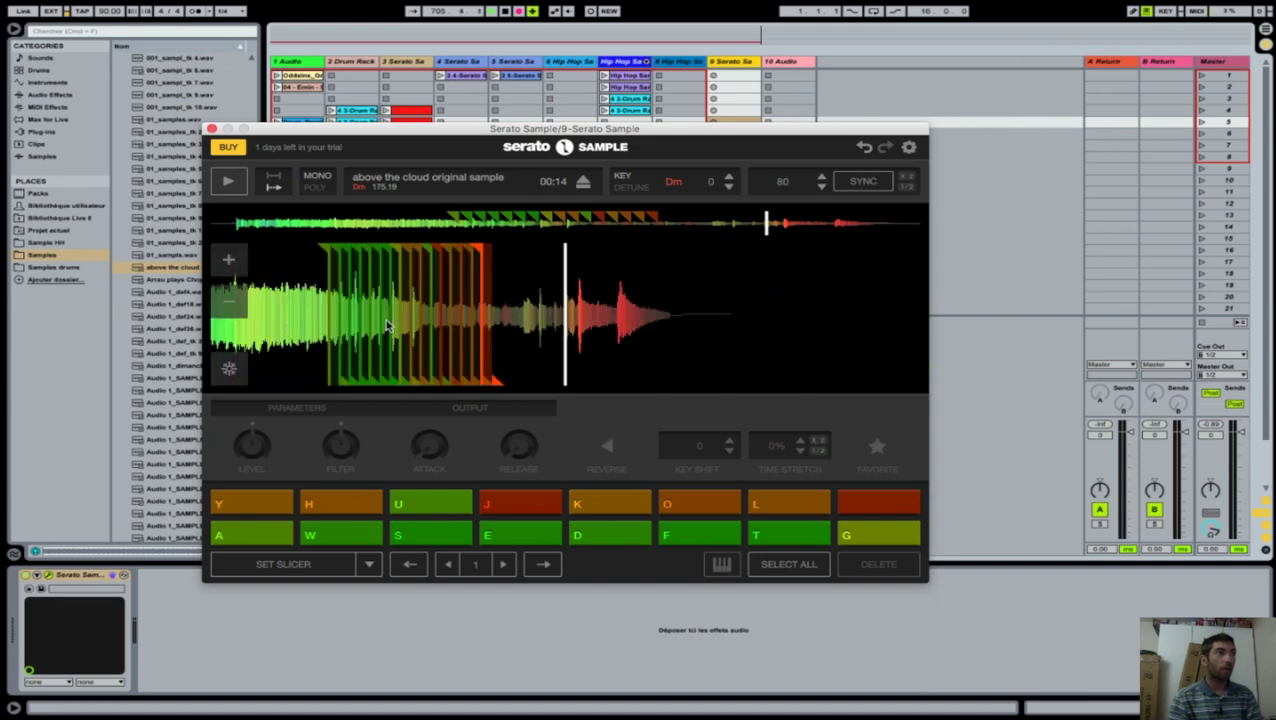
click(228, 259)
drag(492, 323, 767, 323)
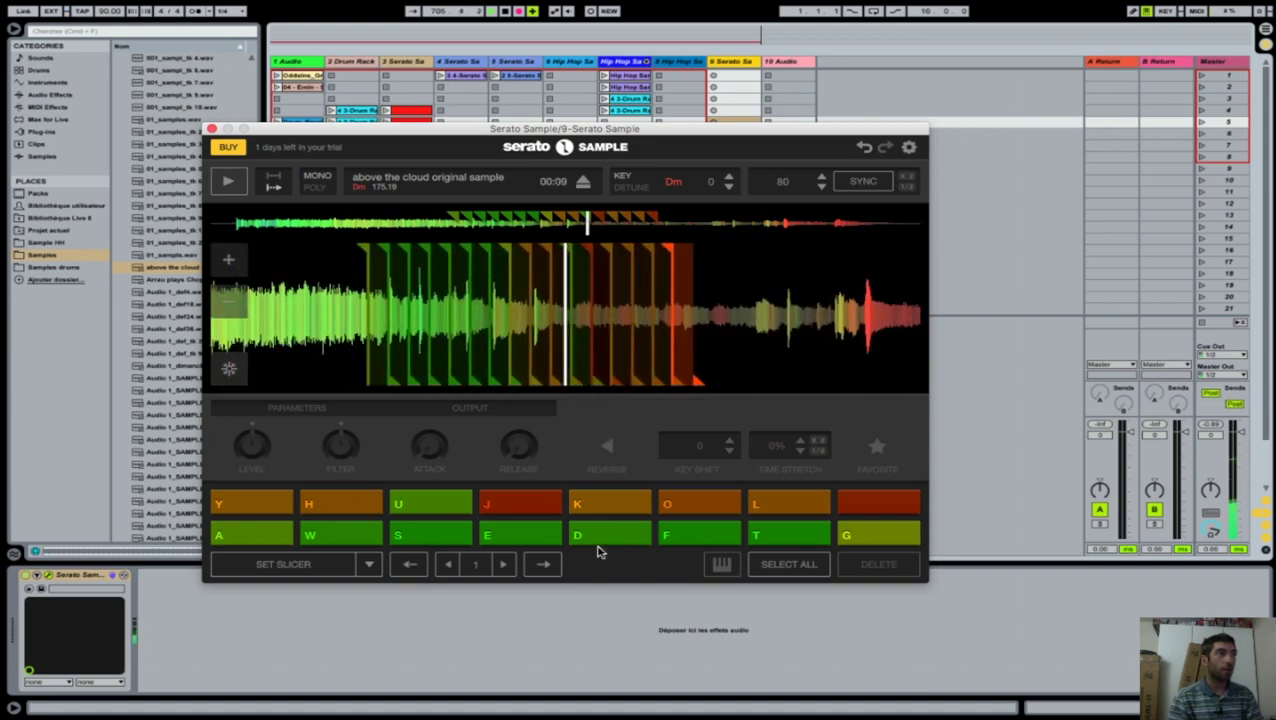
Try longer slice lengths from 2 up to 8, and set the slice length back to 1
click(505, 566)
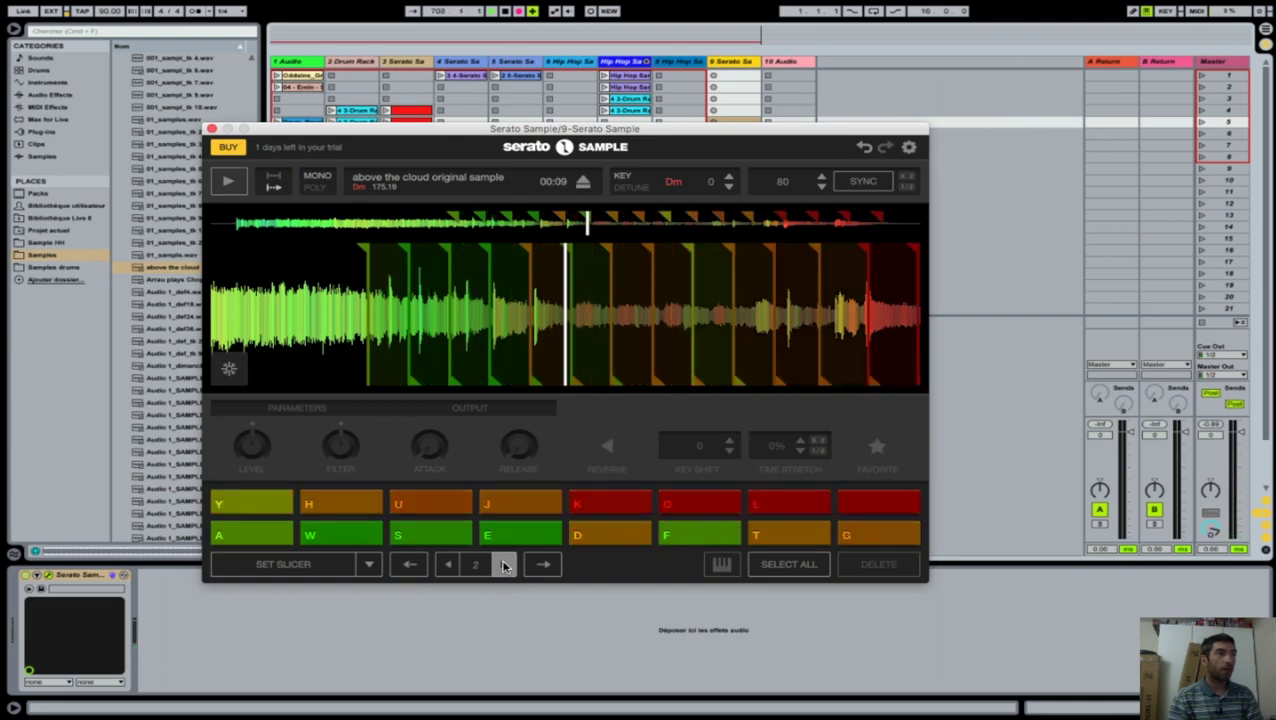
click(505, 566)
click(505, 566)
click(505, 566)
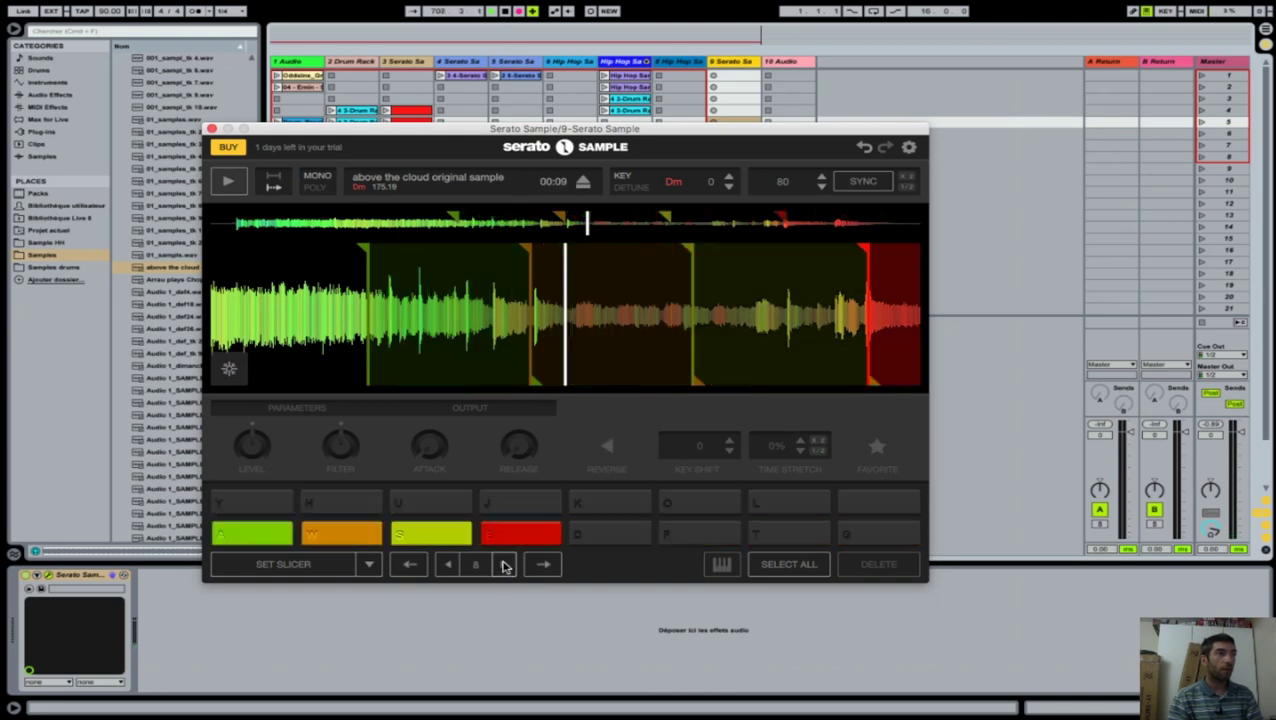
click(447, 565)
click(443, 564)
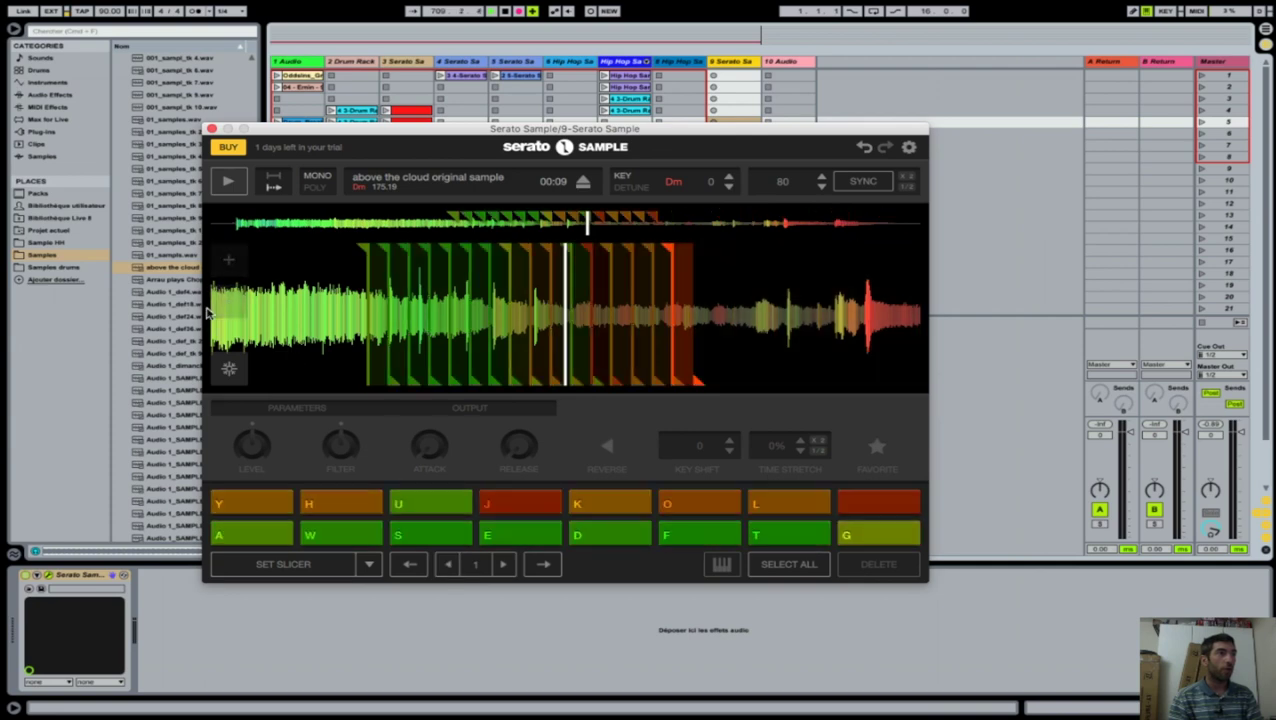
Try shorter slice lengths of 1/2, 1/4 and 1/8 around the chopped section of the sample
click(231, 263)
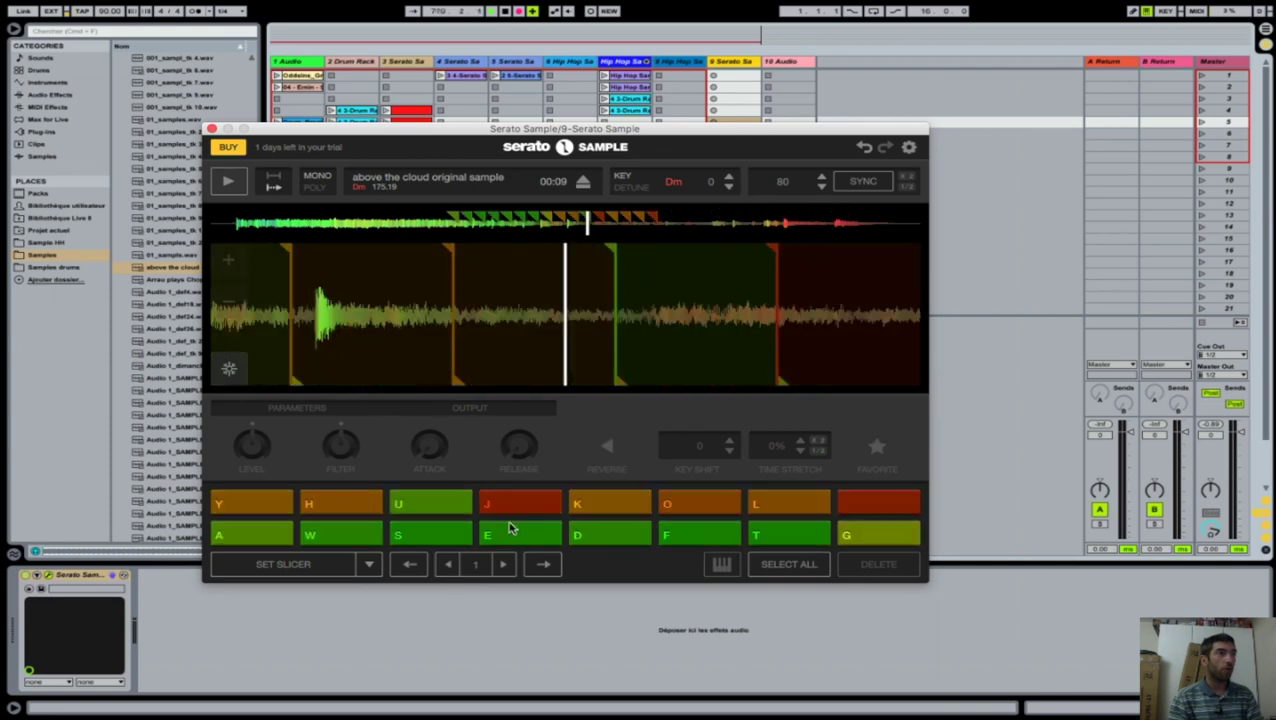
click(446, 569)
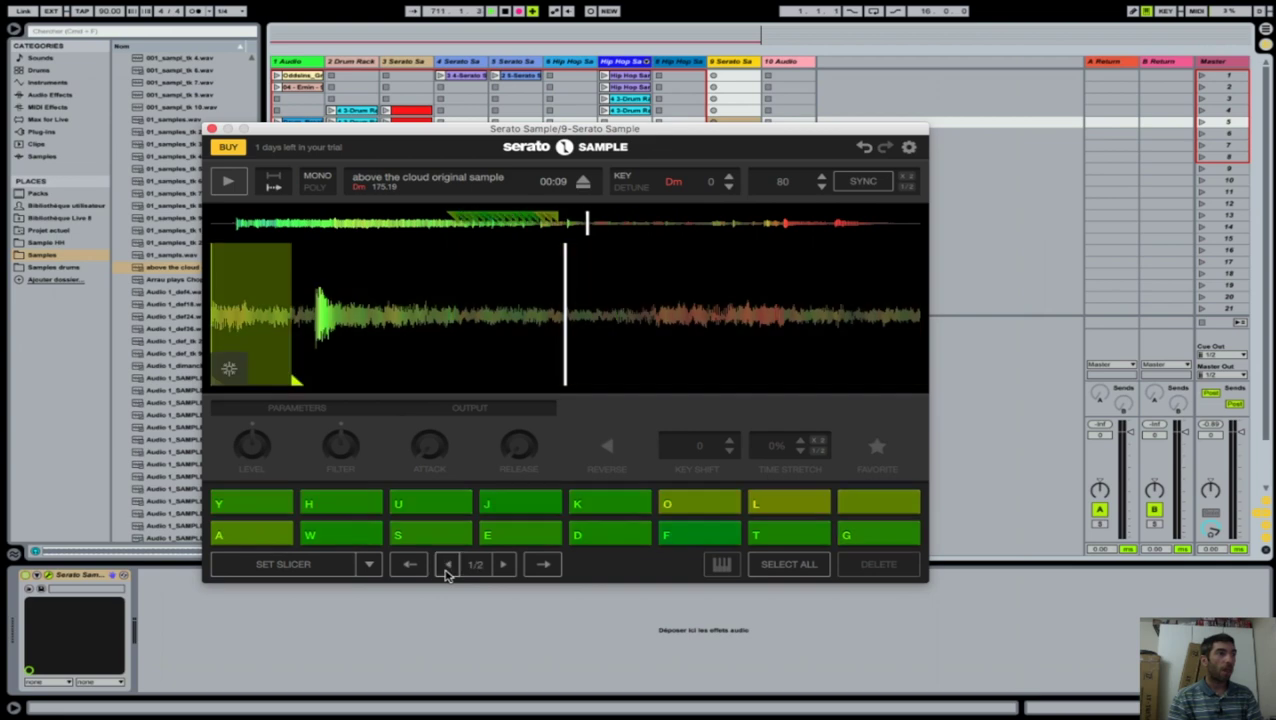
click(520, 226)
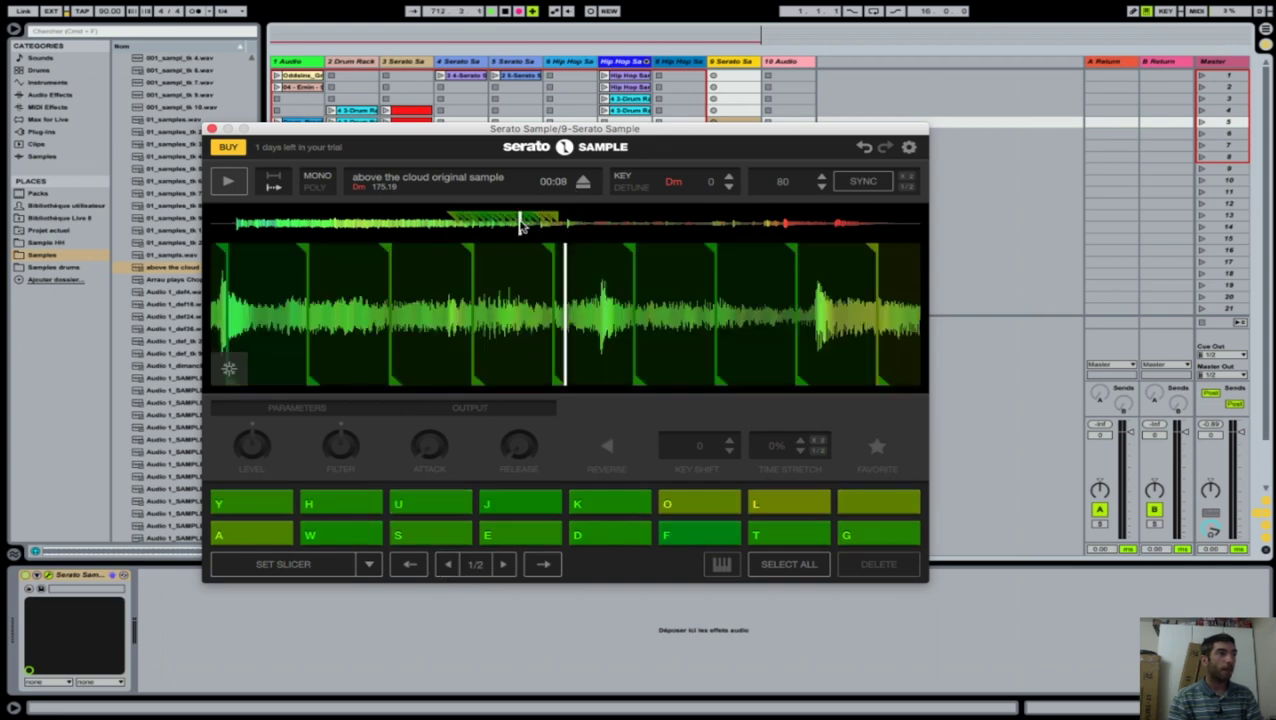
click(450, 566)
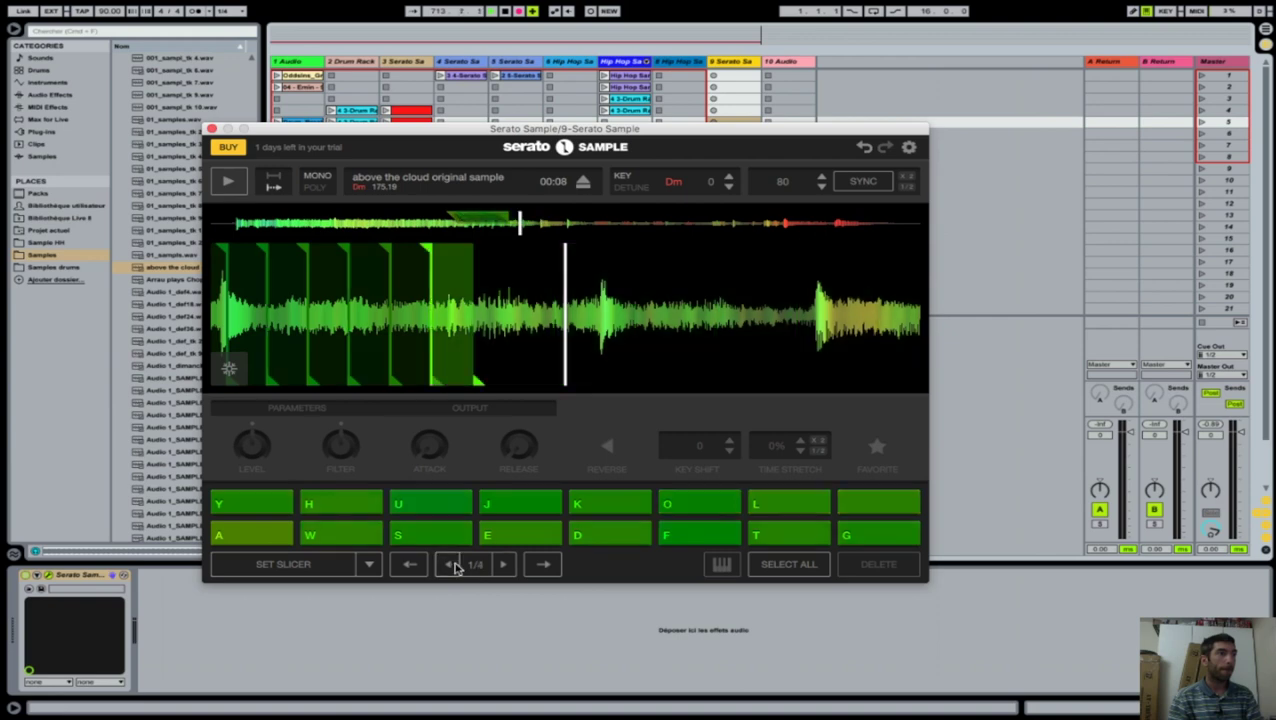
click(450, 566)
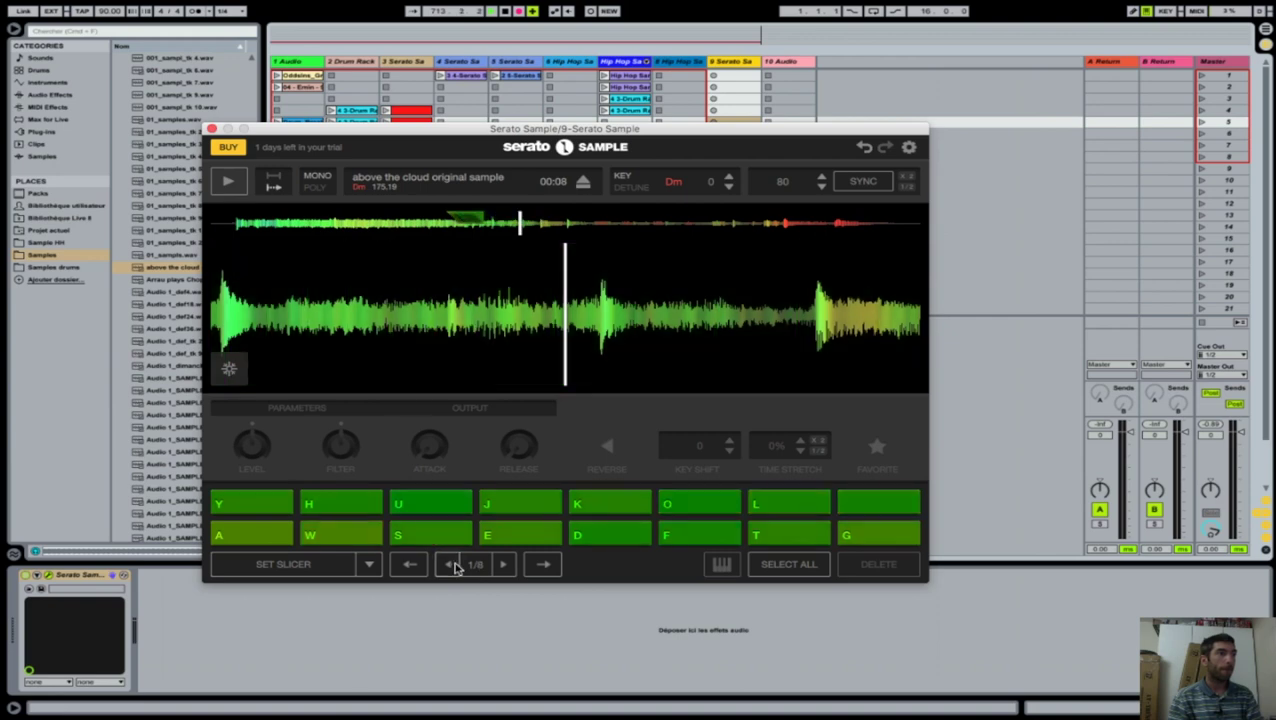
Raise the slice length to 4, and reduce it through 2 to 1
click(506, 566)
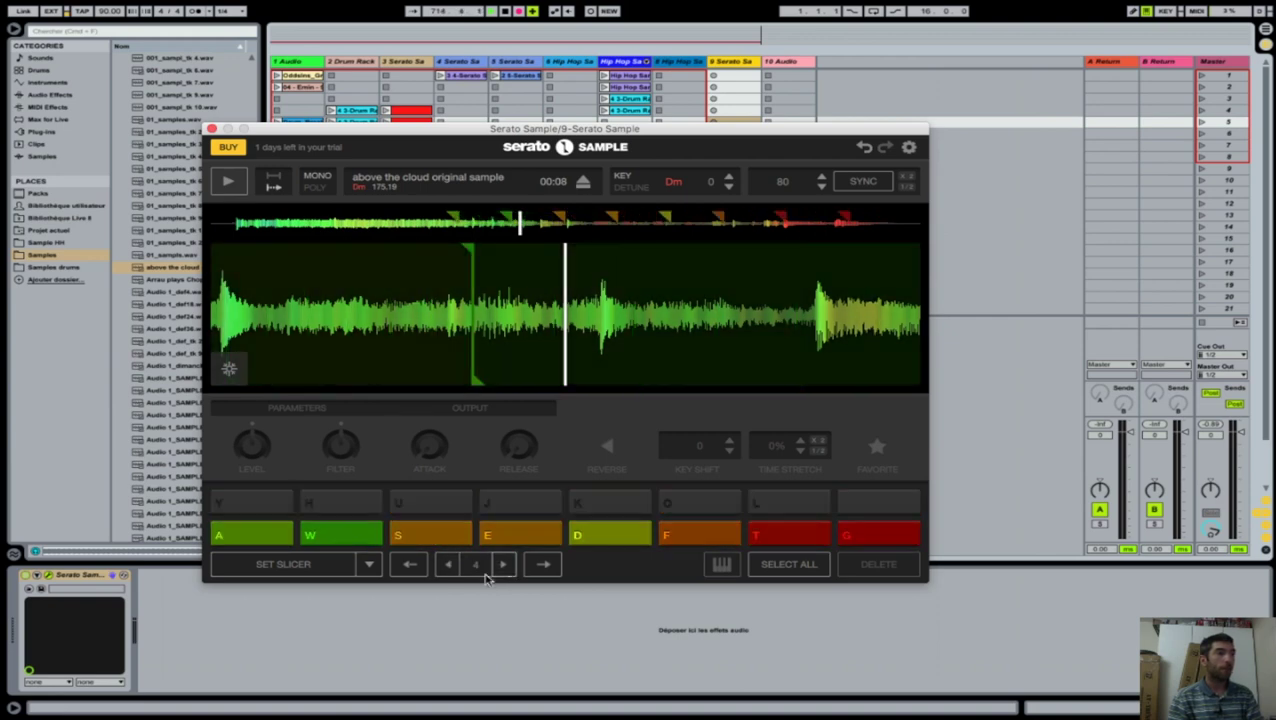
click(448, 566)
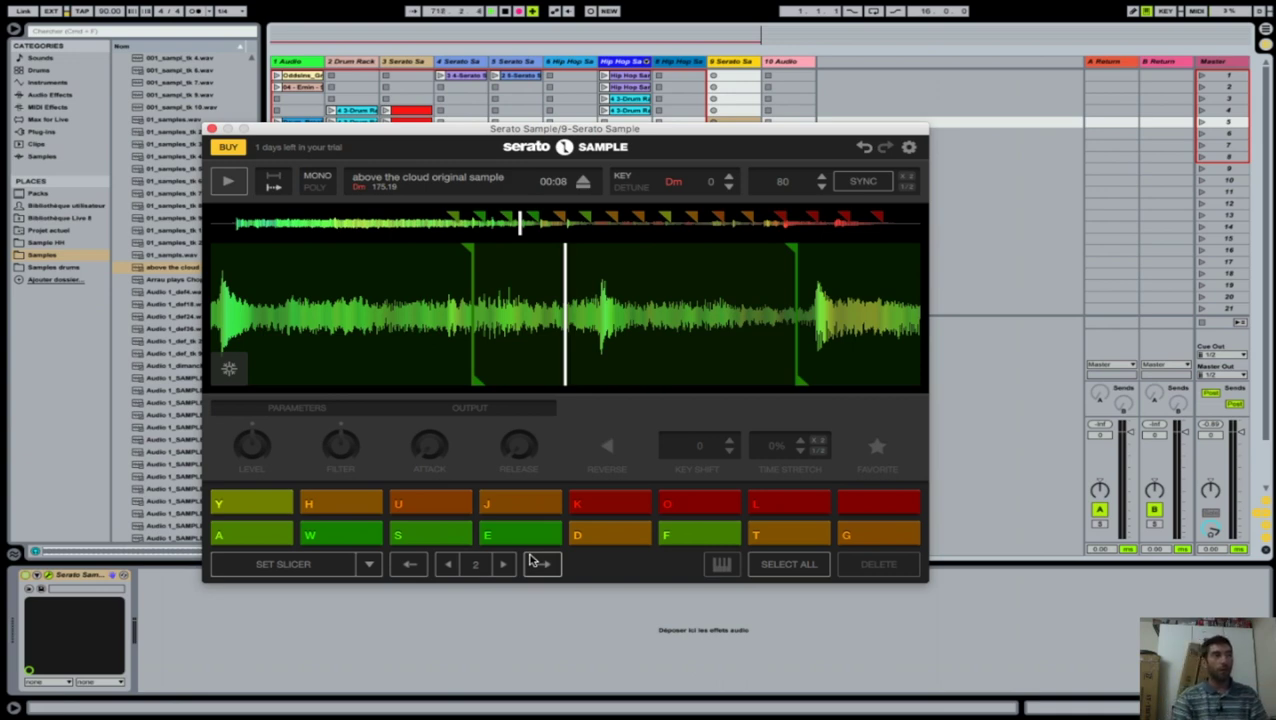
click(449, 565)
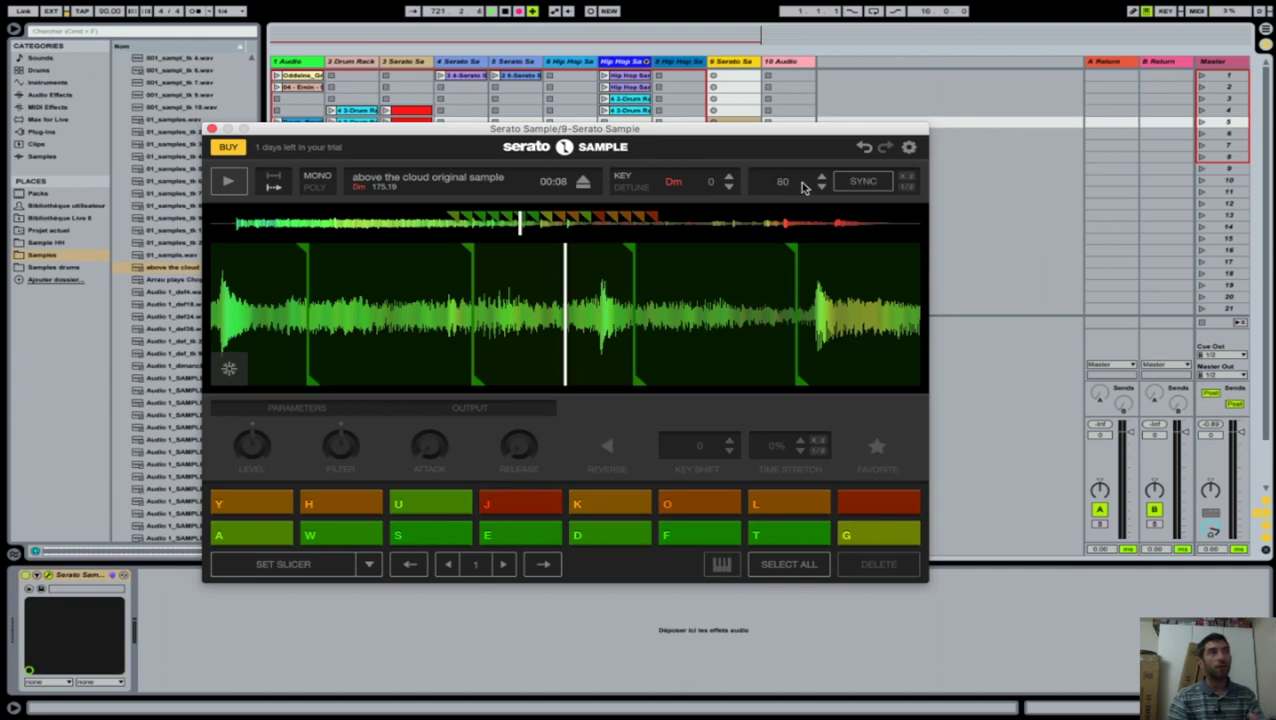
Compare slice lengths of 4 and 2 once more, and return the slice length to 1
click(505, 566)
click(505, 566)
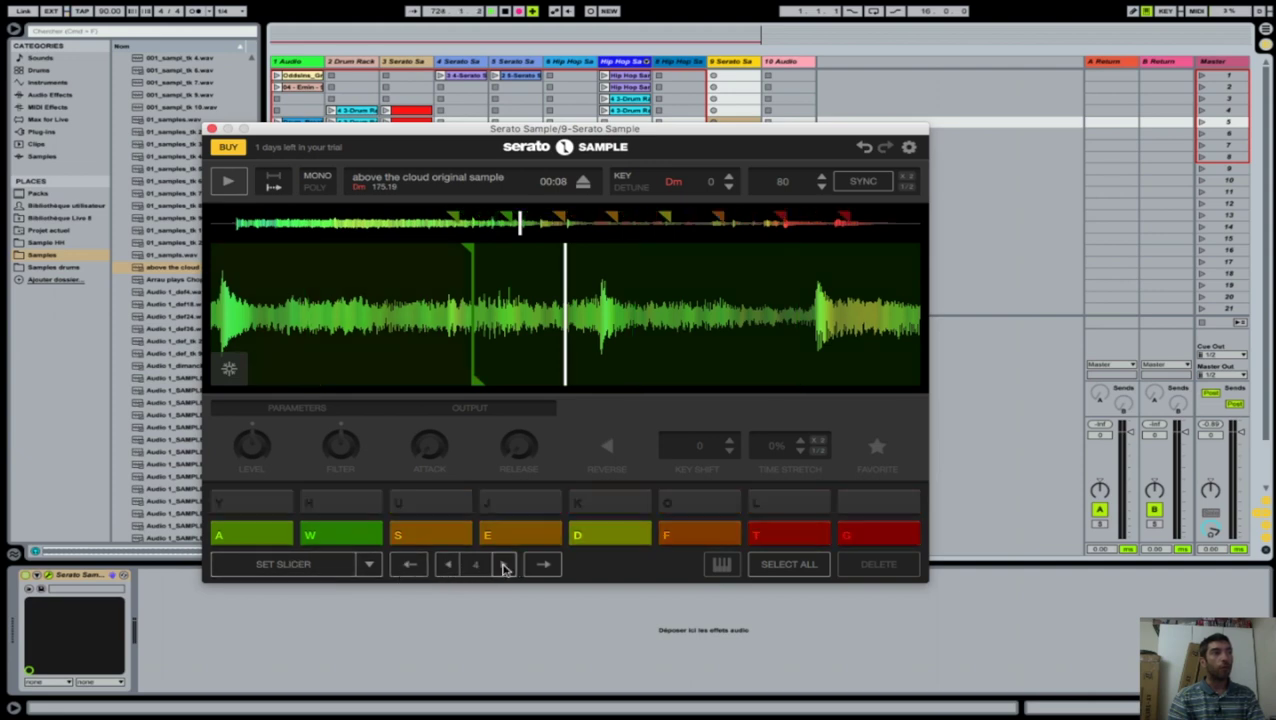
click(443, 565)
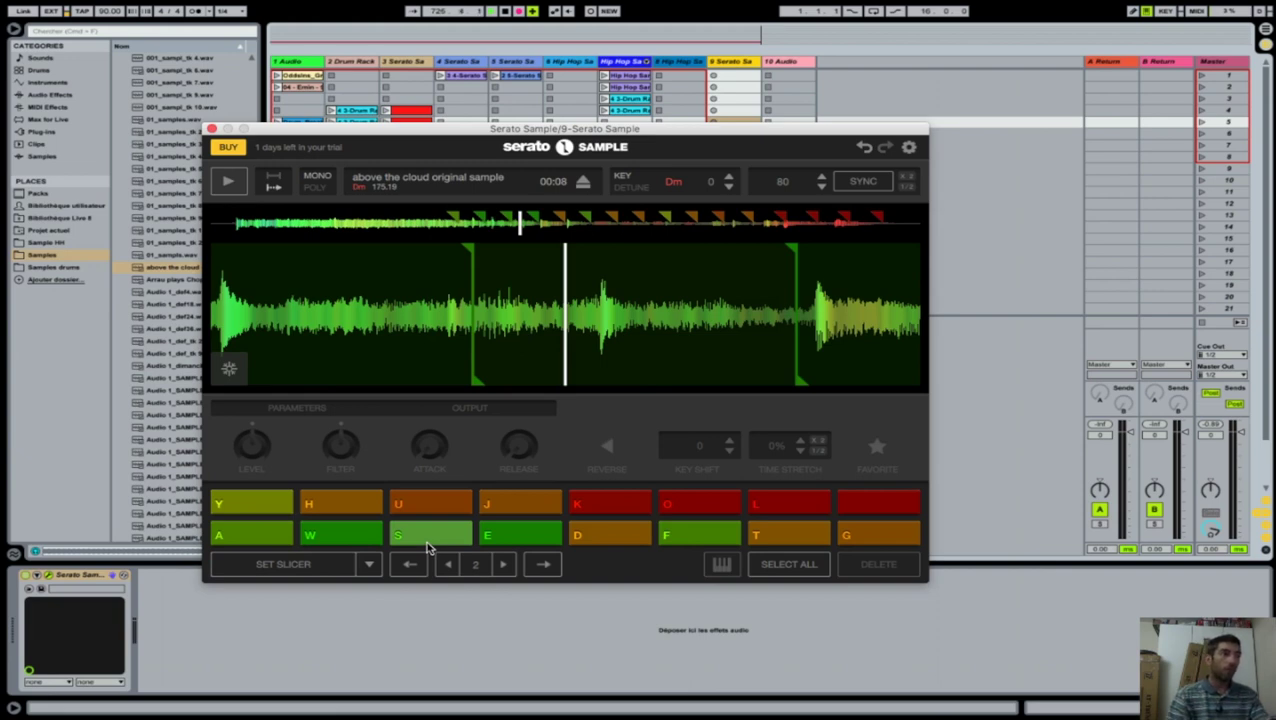
click(447, 564)
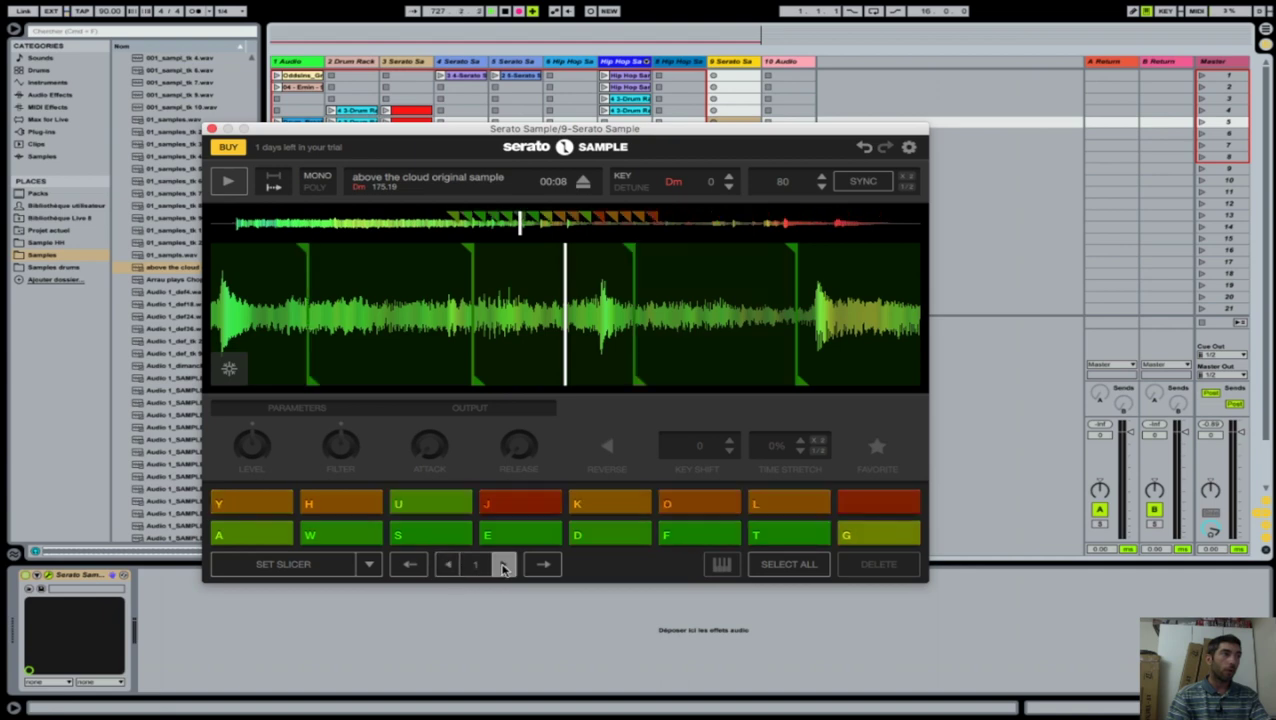